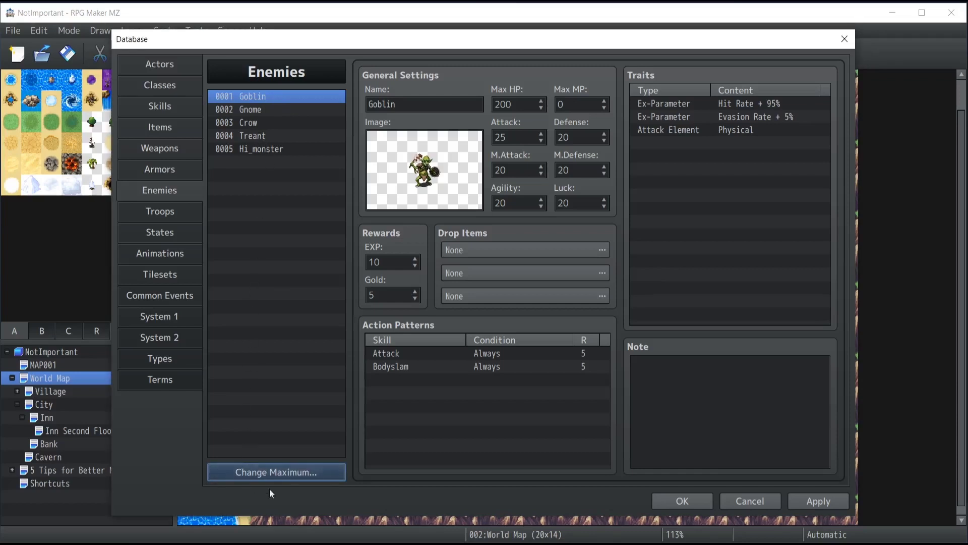
Change the Enemies maximum to 10, adding empty slots 0006–0010.
{"action": "left_click", "coordinate": [222, 476]}
{"action": "type", "text": "10"}
{"action": "key", "text": "Return"}
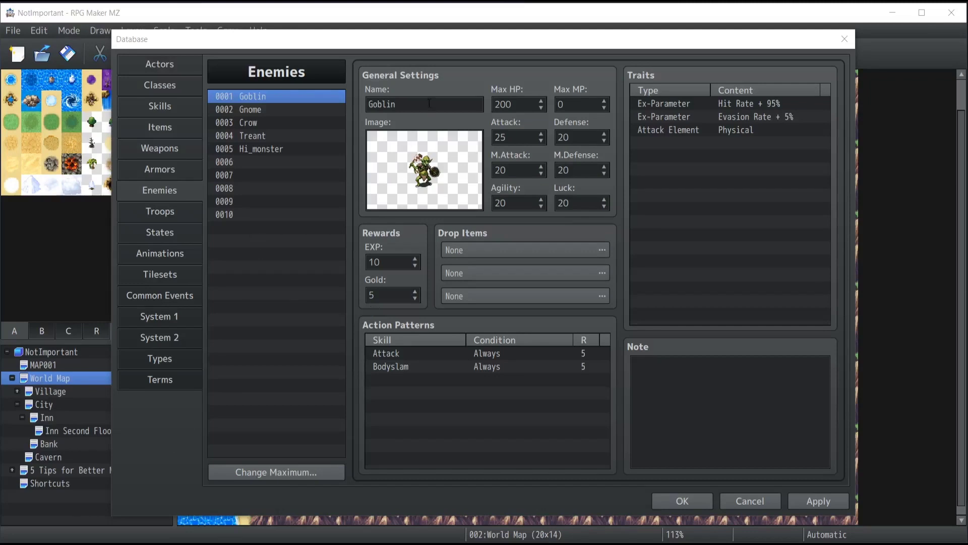
{"action": "double_click", "coordinate": [396, 103]}
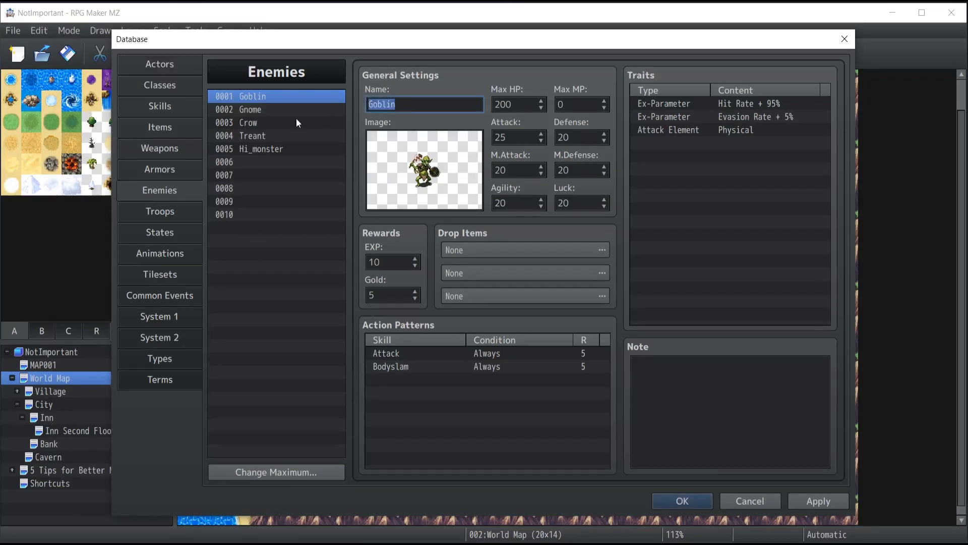
{"action": "double_click", "coordinate": [531, 104]}
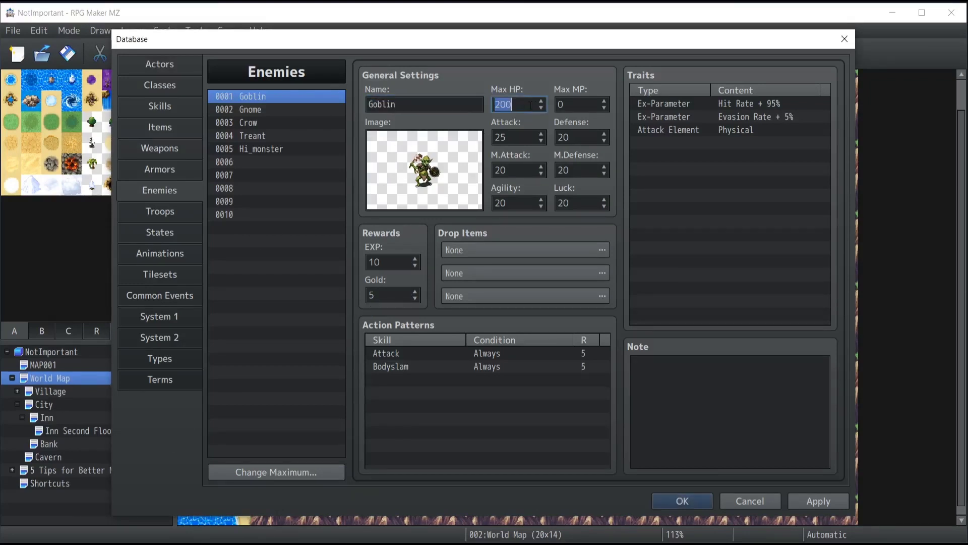
{"action": "double_click", "coordinate": [578, 105]}
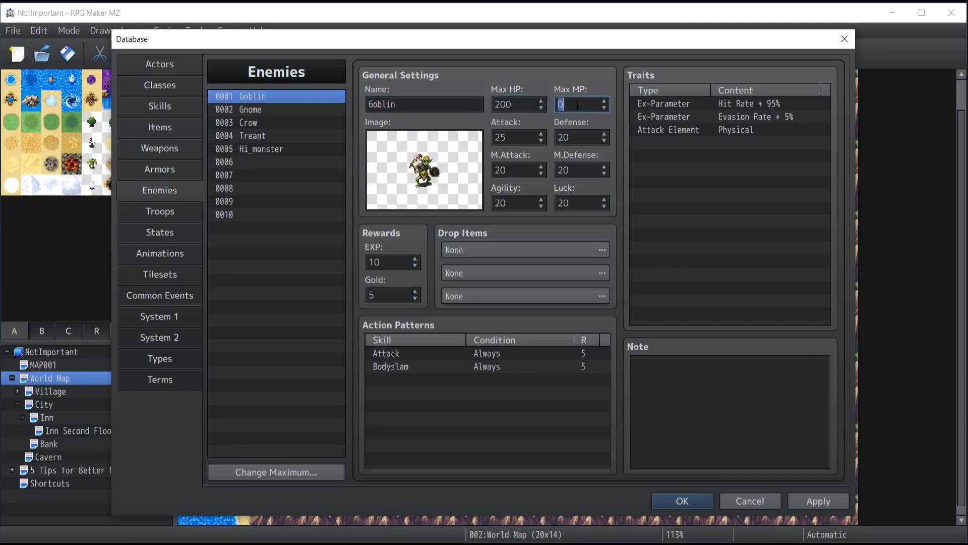
{"action": "double_click", "coordinate": [520, 138]}
{"action": "double_click", "coordinate": [580, 137]}
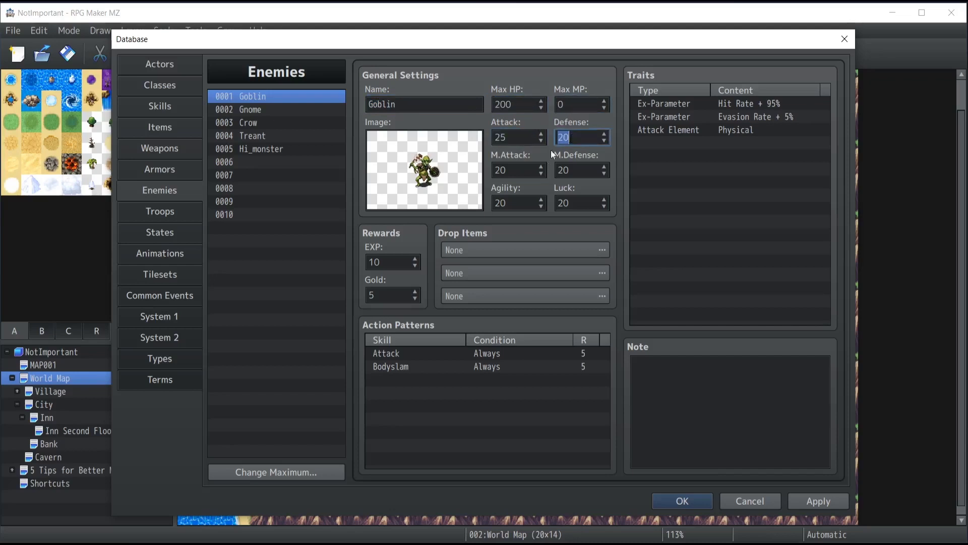
{"action": "double_click", "coordinate": [509, 172]}
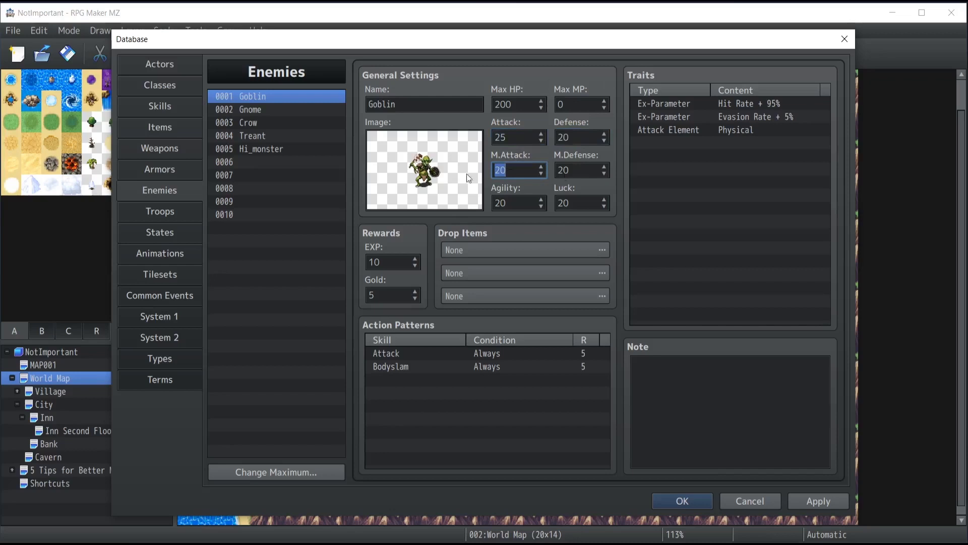
{"action": "double_click", "coordinate": [392, 170]}
{"action": "scroll", "coordinate": [295, 255], "scroll_direction": "down", "scroll_amount": 15}
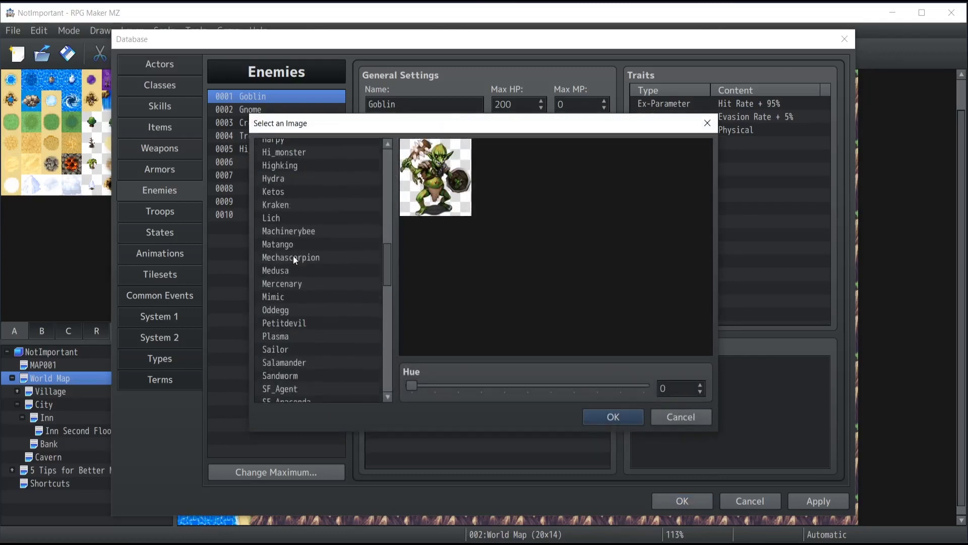
{"action": "scroll", "coordinate": [310, 270], "scroll_direction": "up", "scroll_amount": 13}
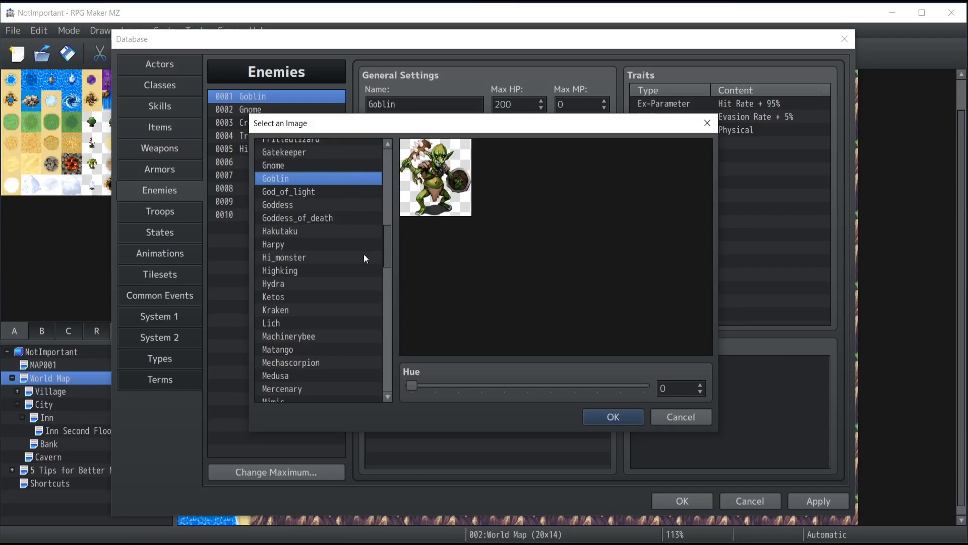
{"action": "left_click", "coordinate": [673, 419]}
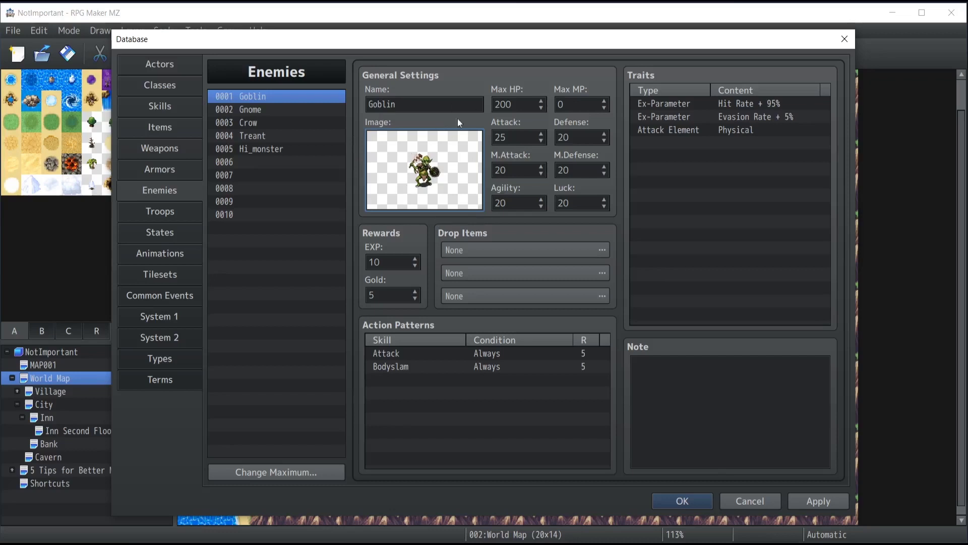
On the System 1 page, set Battle Screen to Side-view.
{"action": "left_click", "coordinate": [146, 315]}
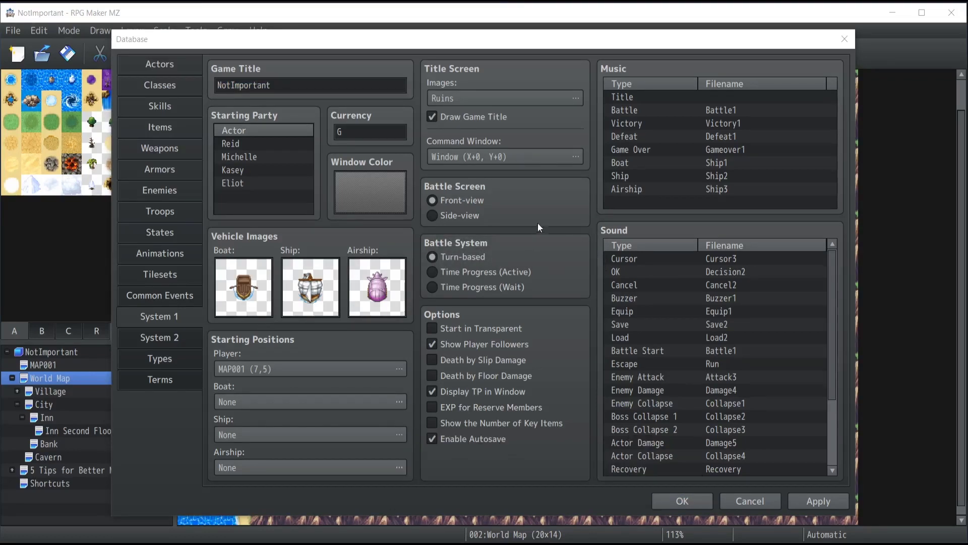
{"action": "left_click", "coordinate": [516, 206]}
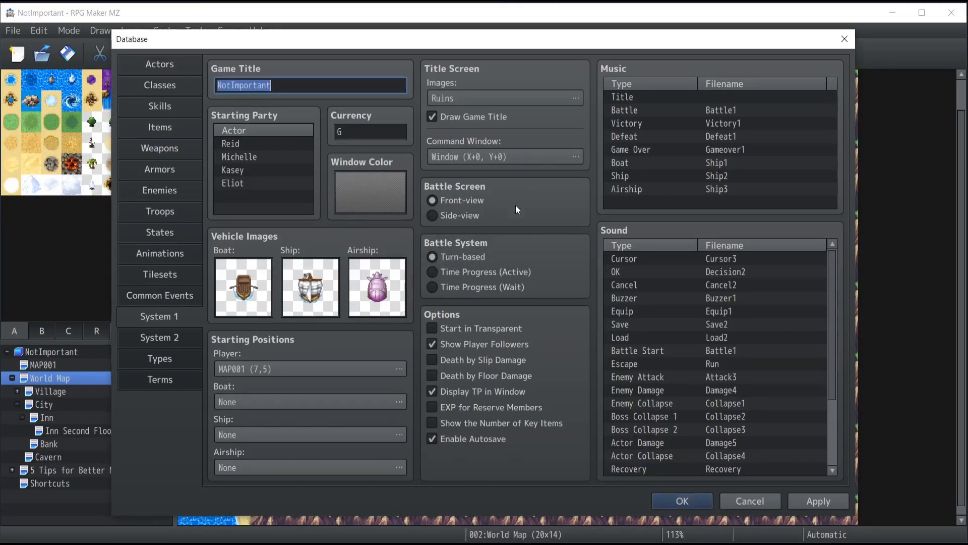
{"action": "left_click", "coordinate": [436, 201]}
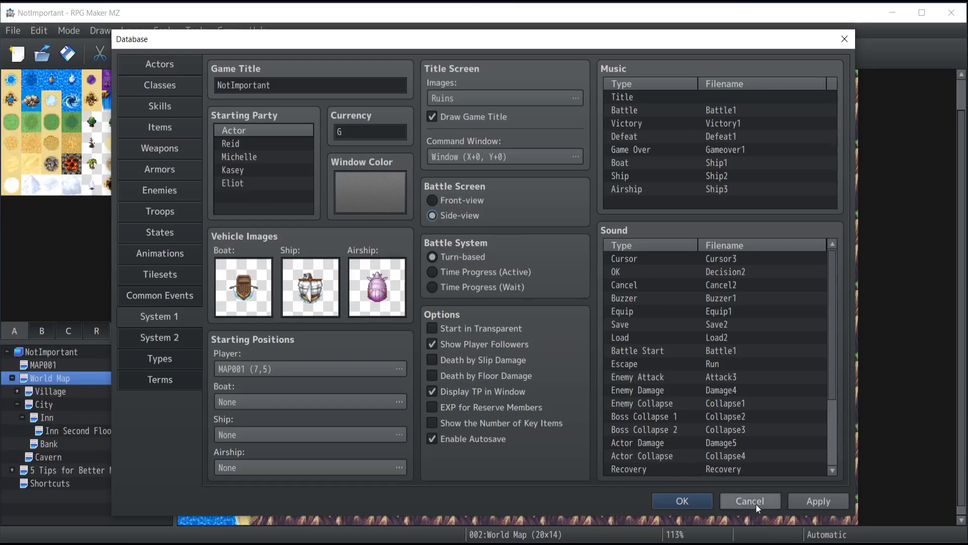
Replace the Goblin's battler image with the Actor1_3 character.
{"action": "left_click", "coordinate": [154, 193]}
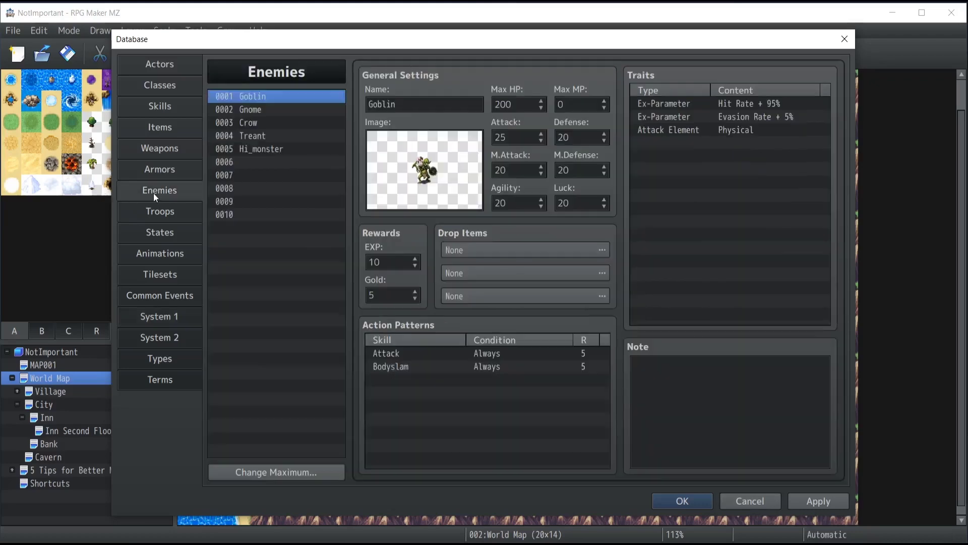
{"action": "double_click", "coordinate": [438, 162]}
{"action": "scroll", "coordinate": [313, 216], "scroll_direction": "up", "scroll_amount": 7}
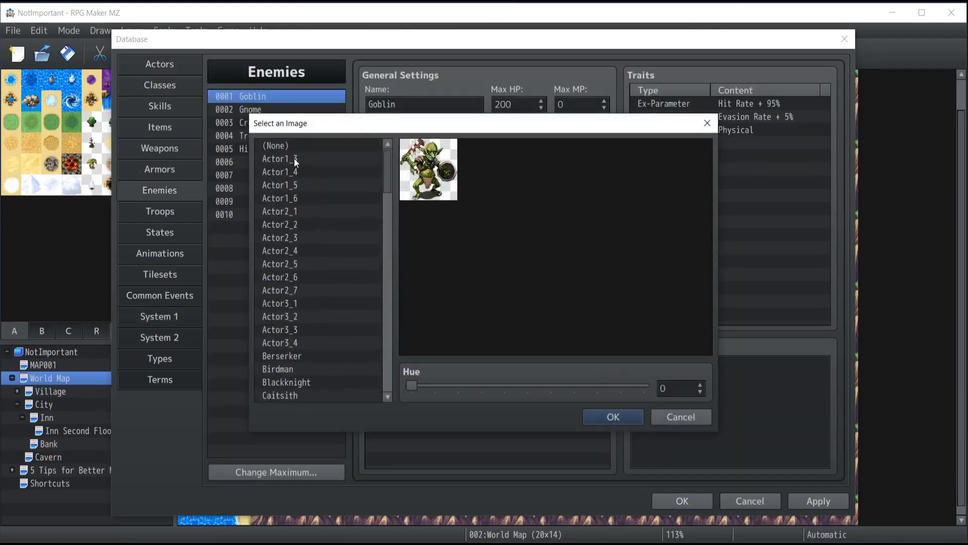
{"action": "left_click", "coordinate": [295, 159]}
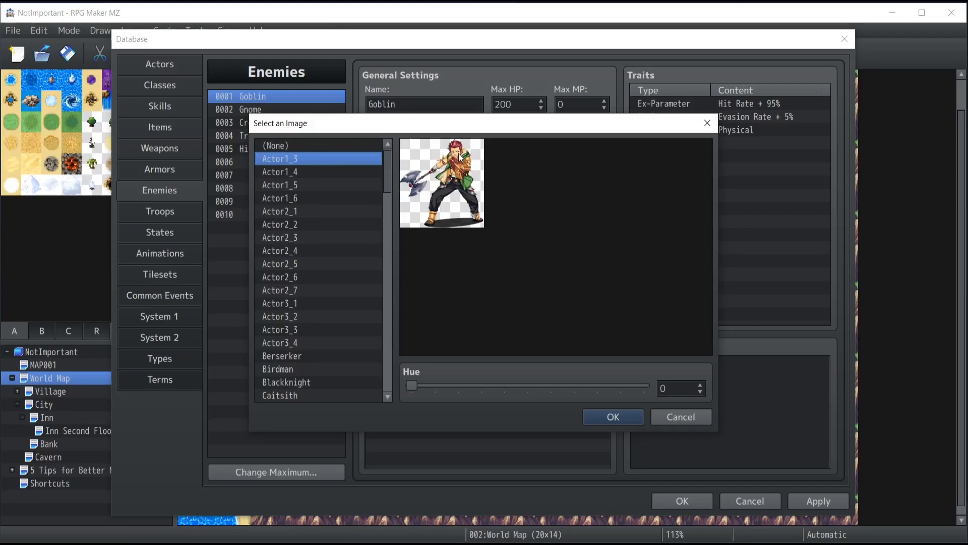
{"action": "left_click", "coordinate": [613, 416]}
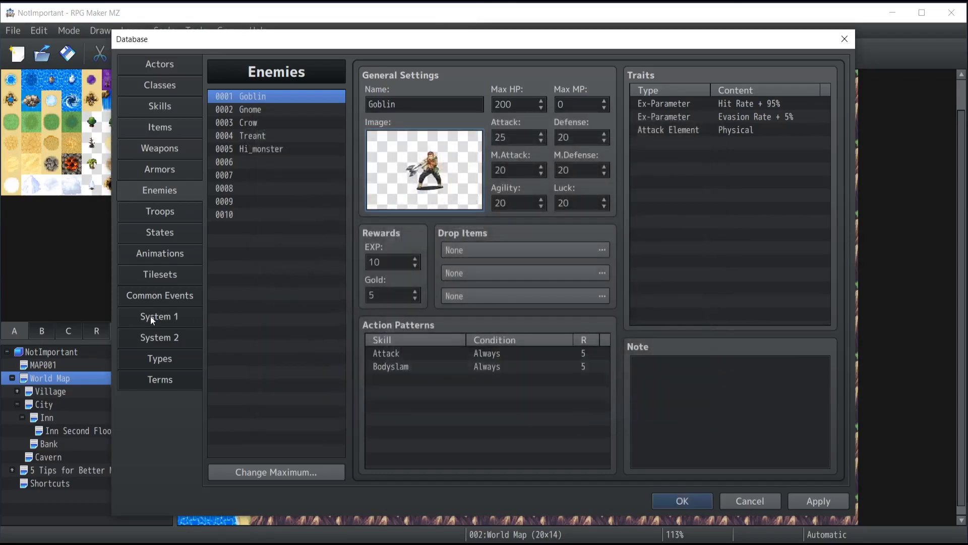
Set Battle Screen back to Front-view and restore the Goblin's image to the Goblin sprite.
{"action": "left_click", "coordinate": [151, 317]}
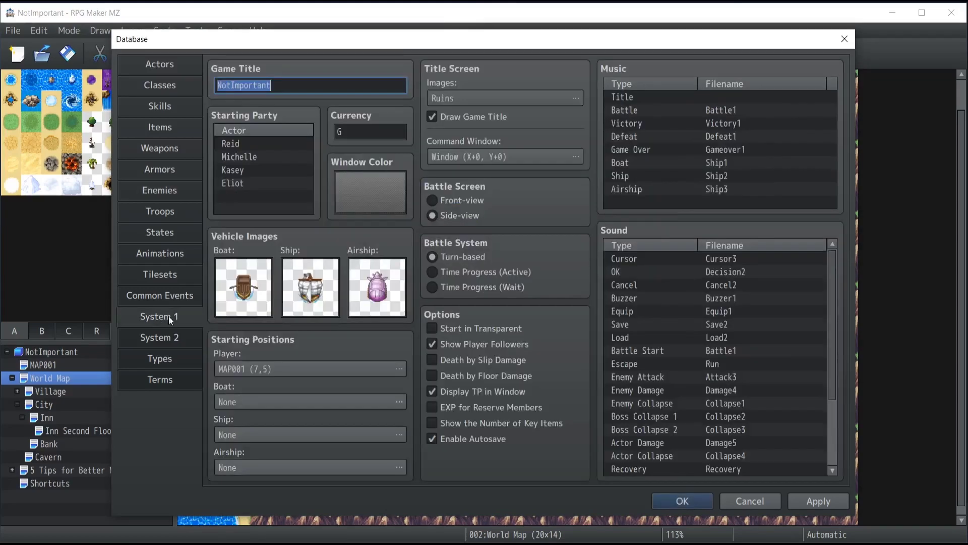
{"action": "left_click", "coordinate": [433, 199]}
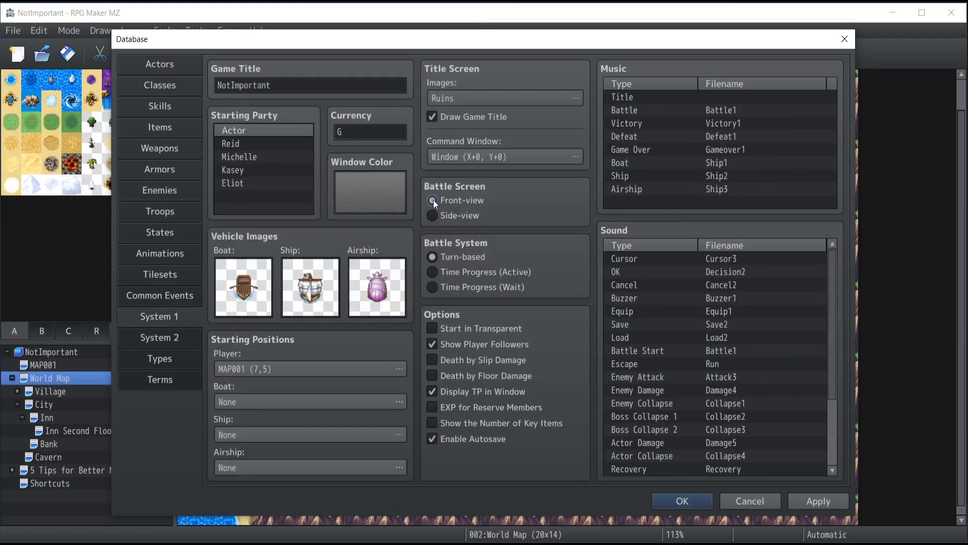
{"action": "left_click", "coordinate": [157, 189]}
{"action": "double_click", "coordinate": [413, 174]}
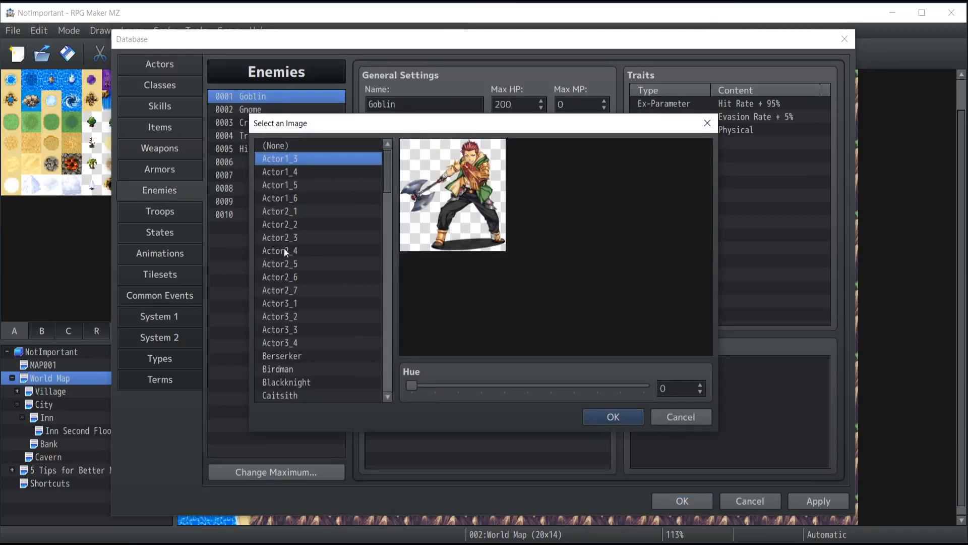
{"action": "scroll", "coordinate": [293, 200], "scroll_direction": "down", "scroll_amount": 6}
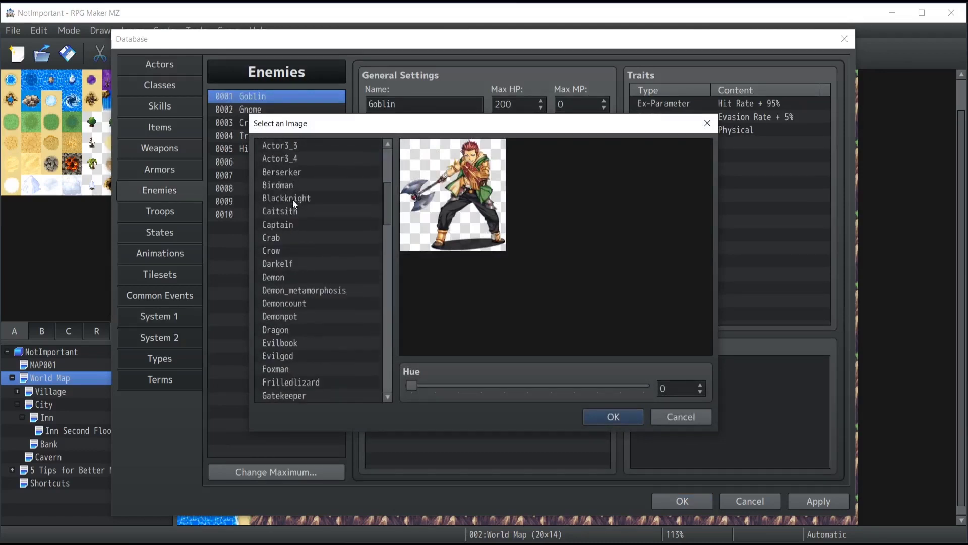
{"action": "scroll", "coordinate": [296, 210], "scroll_direction": "down", "scroll_amount": 2}
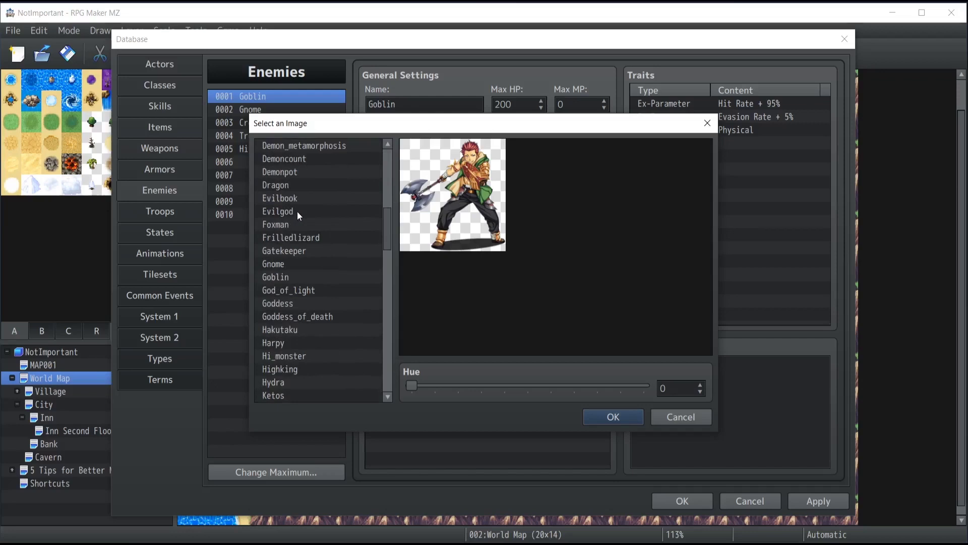
{"action": "left_click", "coordinate": [278, 264]}
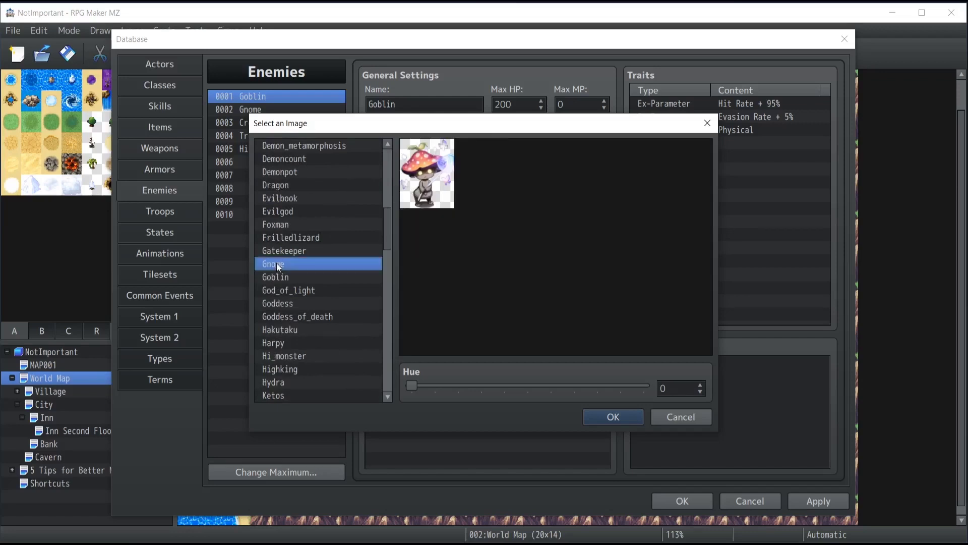
{"action": "left_click", "coordinate": [286, 279]}
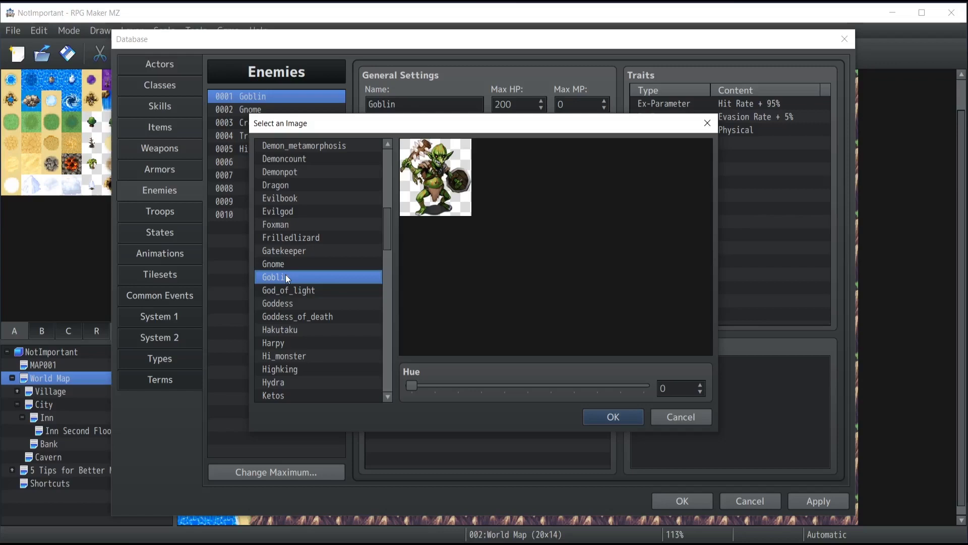
{"action": "left_click", "coordinate": [615, 418]}
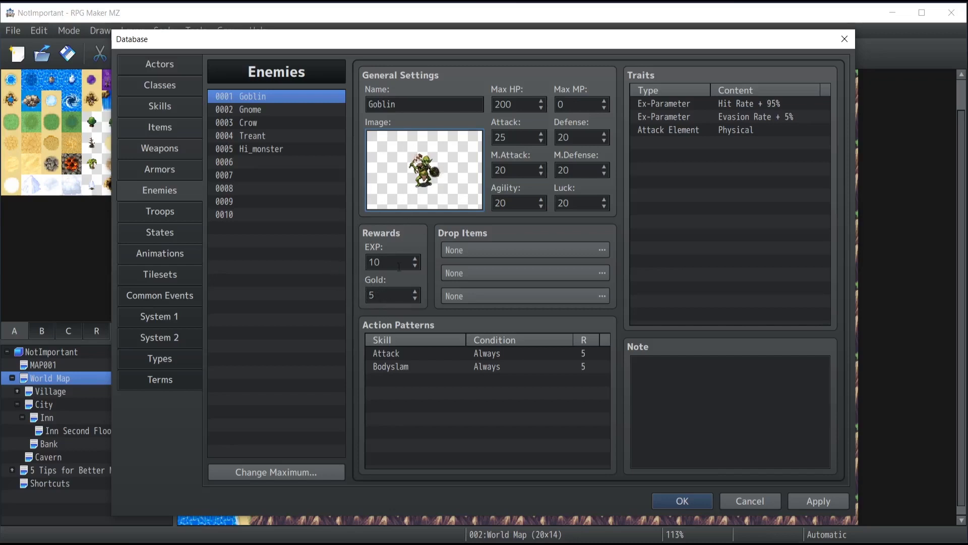
In the Goblin's first drop slot, try the Item, Weapon and Armor types, settling on Item.
{"action": "left_click", "coordinate": [603, 250]}
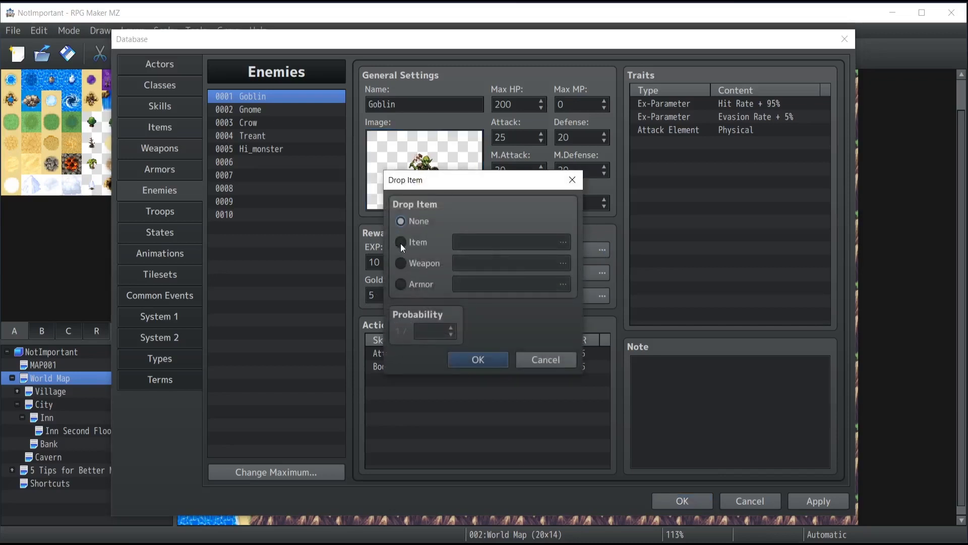
{"action": "left_click", "coordinate": [401, 243]}
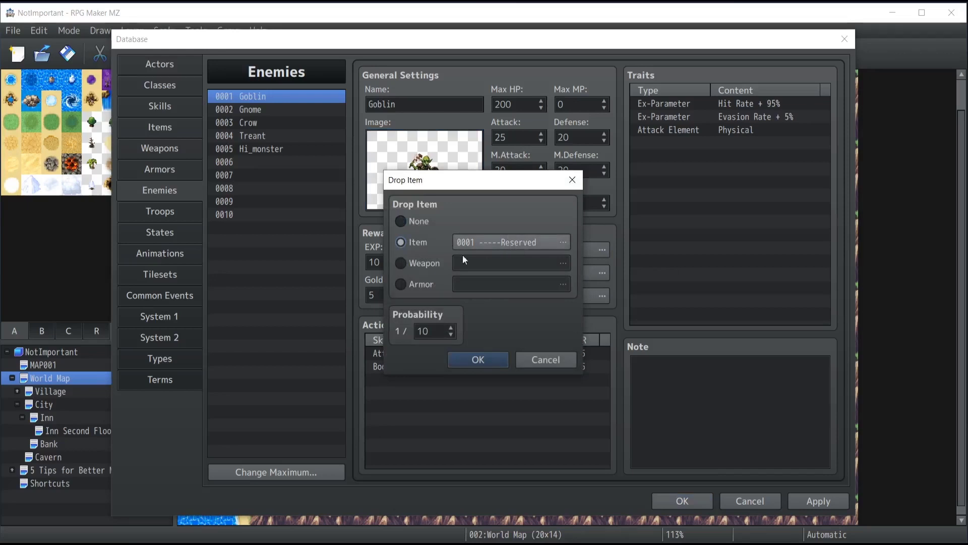
{"action": "left_click", "coordinate": [400, 263]}
{"action": "left_click", "coordinate": [400, 284]}
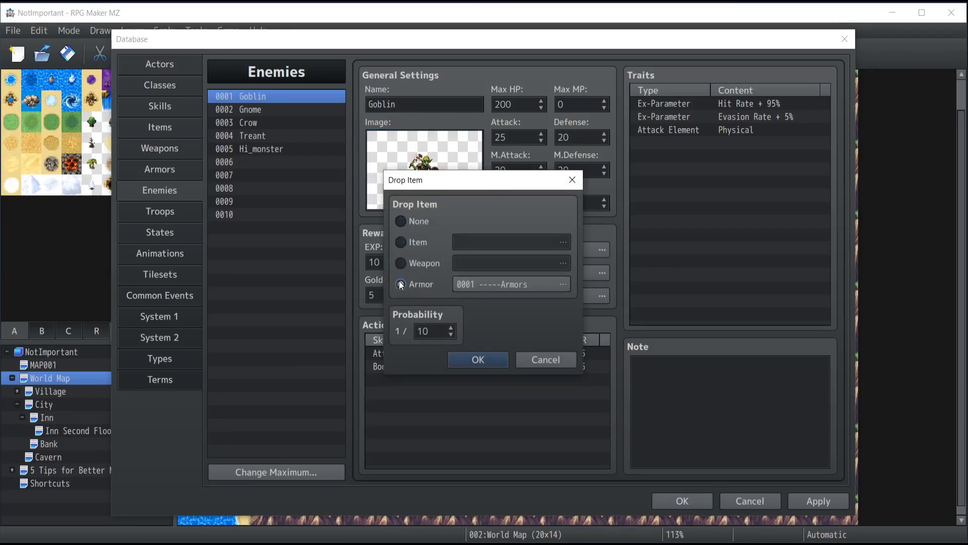
{"action": "left_click", "coordinate": [400, 243]}
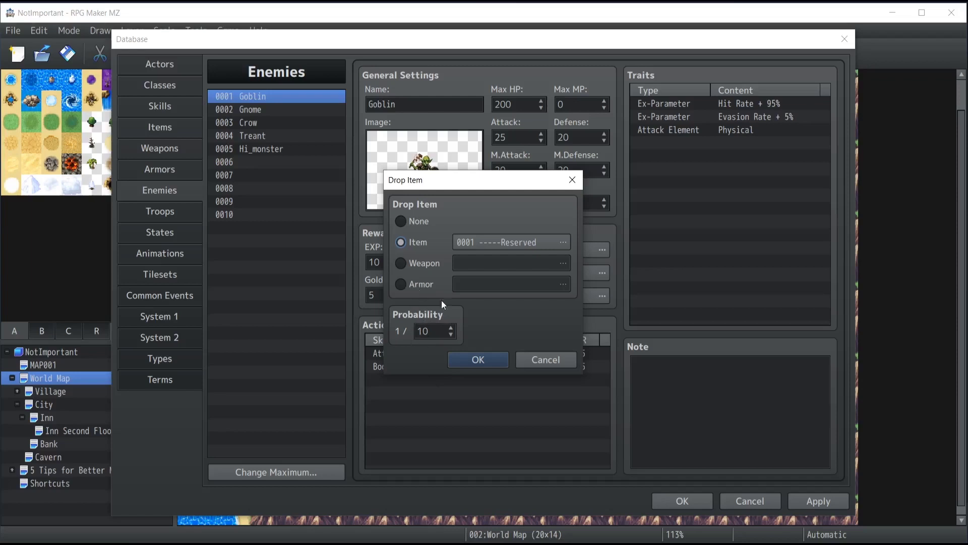
Adjust the drop probability to 1/10, then cancel the Drop Item dialog without saving.
{"action": "left_click", "coordinate": [451, 335]}
{"action": "left_click", "coordinate": [451, 328]}
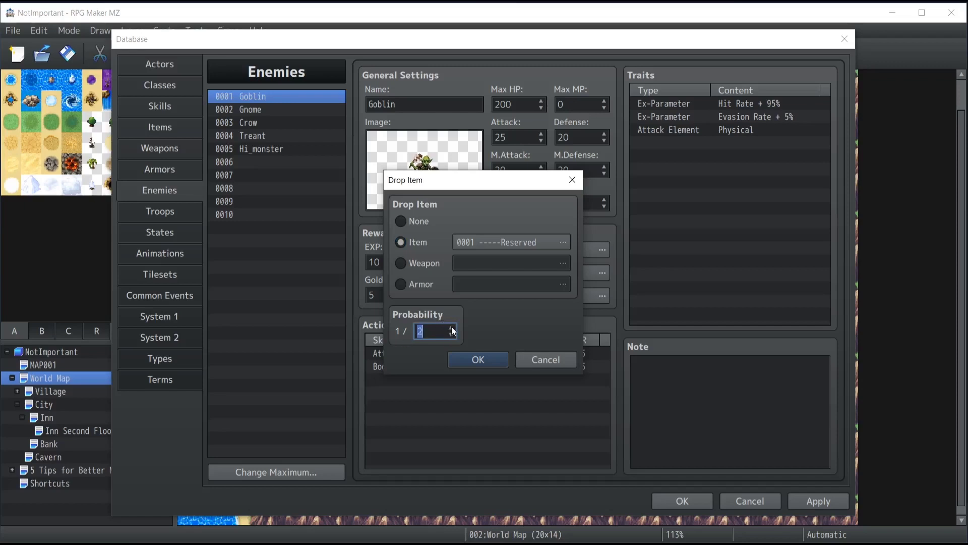
{"action": "left_click", "coordinate": [451, 328]}
{"action": "left_click", "coordinate": [542, 359]}
{"action": "left_click", "coordinate": [692, 143]}
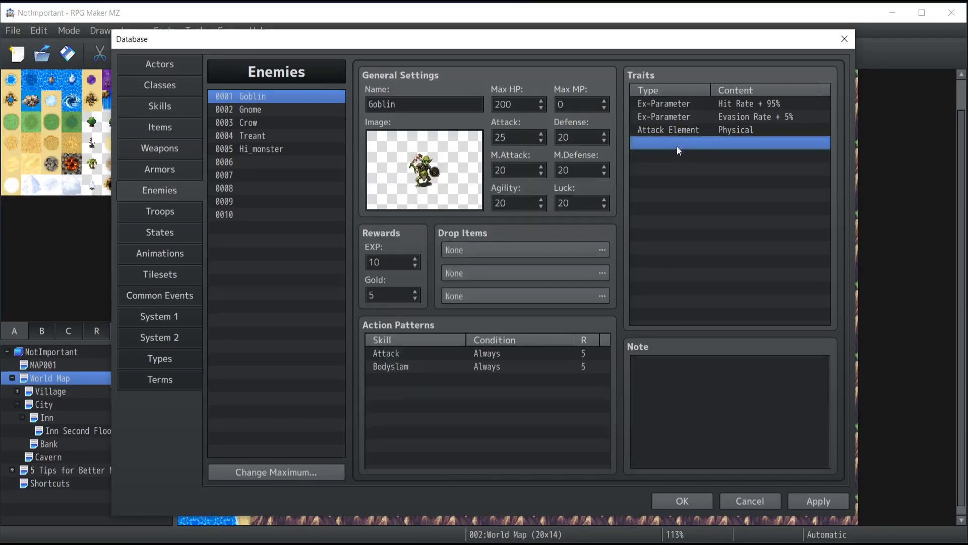
Start a new Goblin trait and look through each trait category, ending on Rate.
{"action": "double_click", "coordinate": [673, 144]}
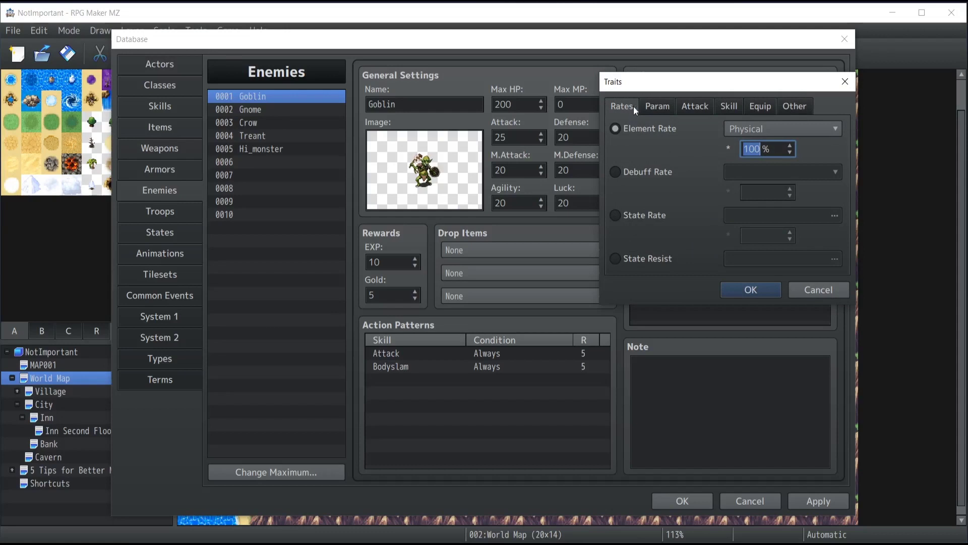
{"action": "left_click", "coordinate": [657, 107]}
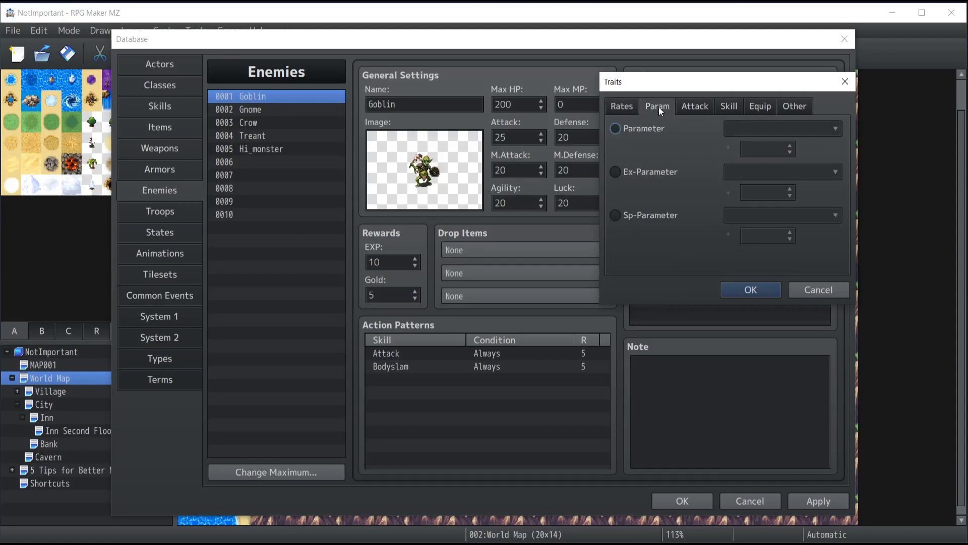
{"action": "left_click", "coordinate": [695, 106]}
{"action": "left_click", "coordinate": [729, 106]}
{"action": "left_click", "coordinate": [759, 106]}
{"action": "left_click", "coordinate": [793, 105]}
{"action": "left_click", "coordinate": [620, 105]}
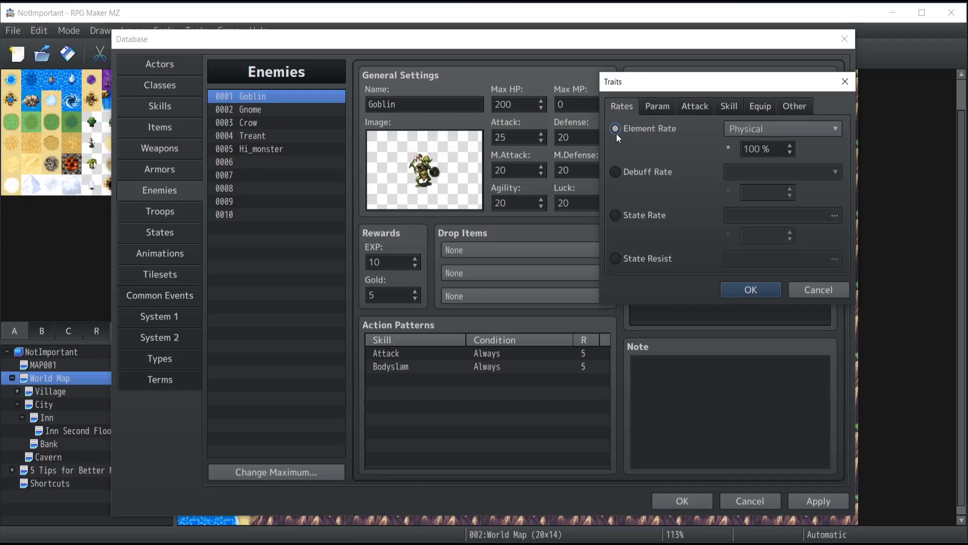
Check the Rate element list, keeping Physical, then try Attack Element with the Dead state.
{"action": "left_click", "coordinate": [769, 129]}
{"action": "left_click", "coordinate": [773, 129]}
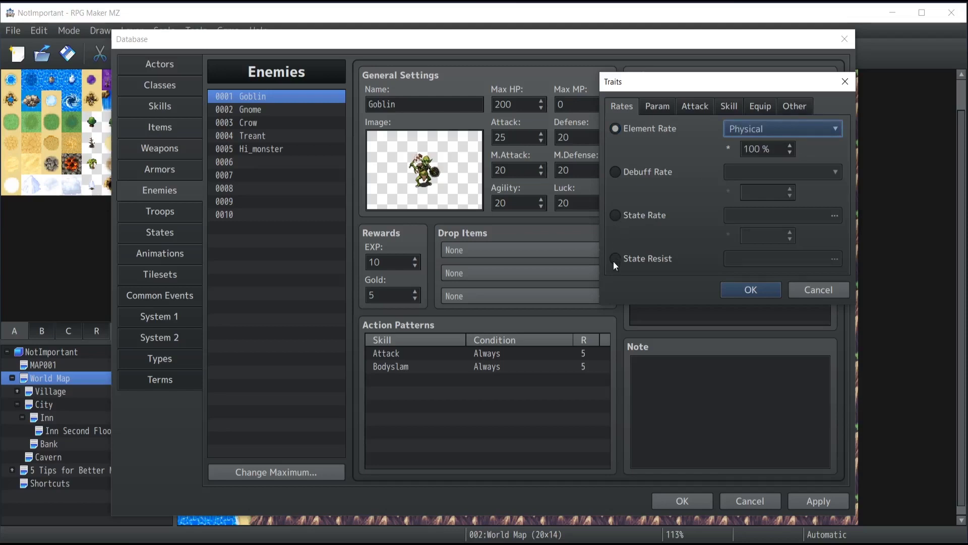
{"action": "left_click", "coordinate": [683, 103]}
{"action": "left_click", "coordinate": [627, 129]}
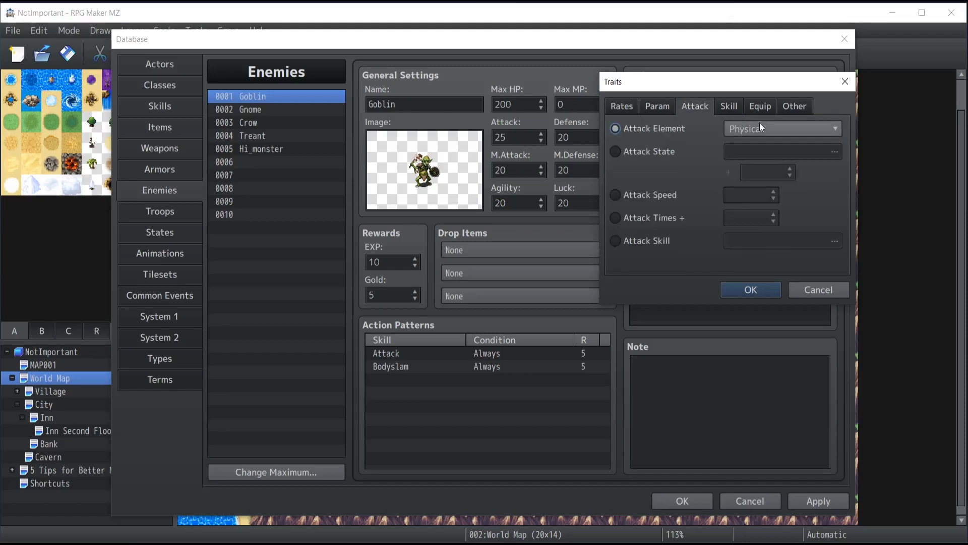
{"action": "left_click", "coordinate": [759, 126]}
{"action": "left_click", "coordinate": [615, 151]}
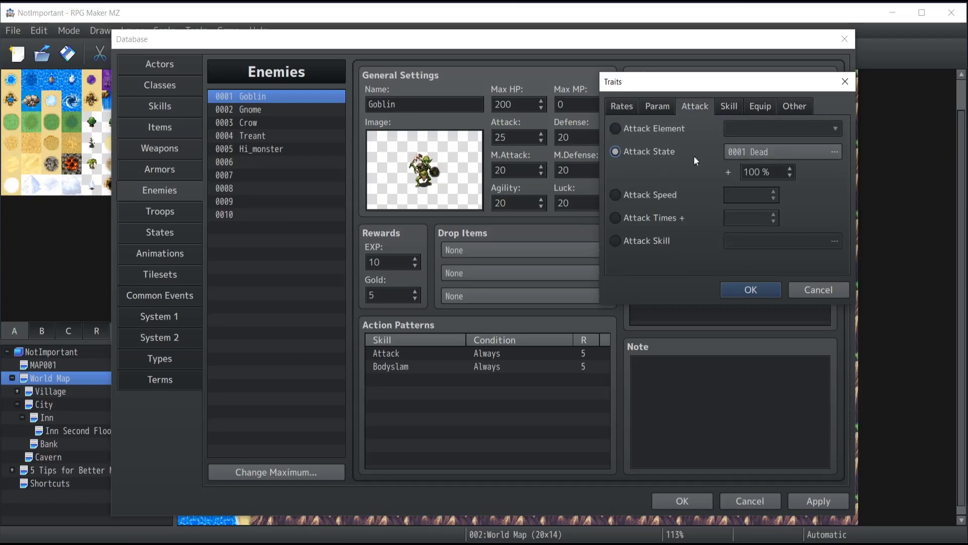
Browse the remaining trait categories and close the Traits dialog without adding a trait.
{"action": "left_click", "coordinate": [724, 106]}
{"action": "left_click", "coordinate": [760, 107]}
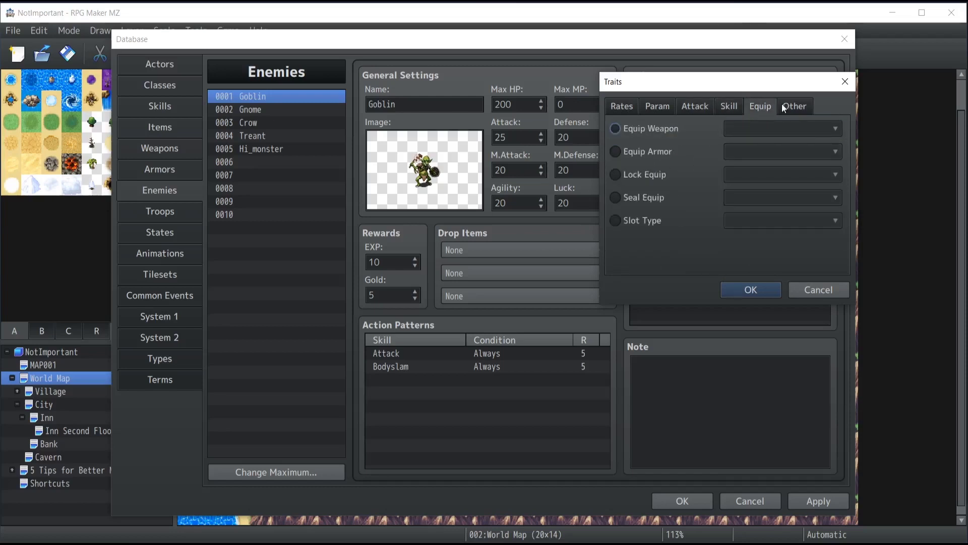
{"action": "left_click", "coordinate": [790, 106]}
{"action": "left_click", "coordinate": [759, 106]}
{"action": "left_click", "coordinate": [726, 106]}
{"action": "left_click", "coordinate": [696, 106]}
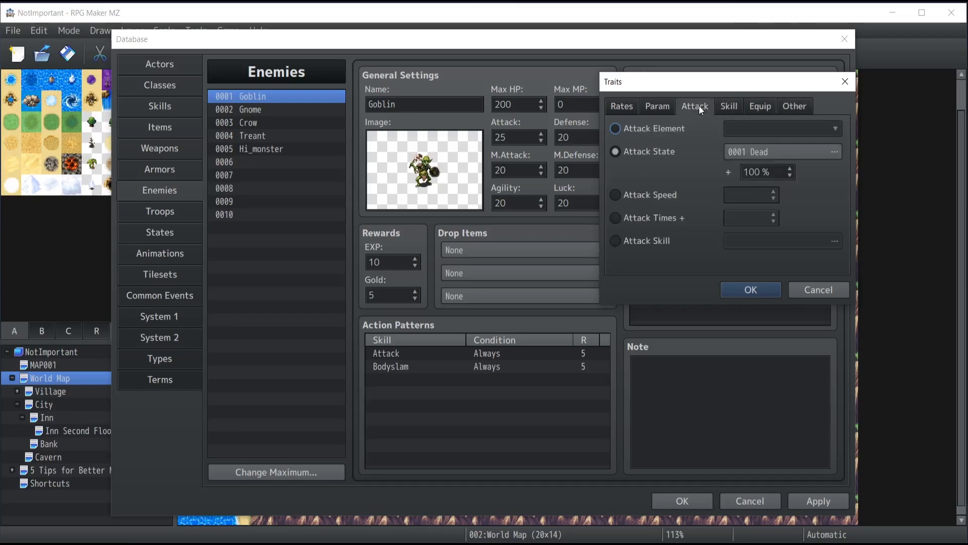
{"action": "left_click", "coordinate": [658, 105]}
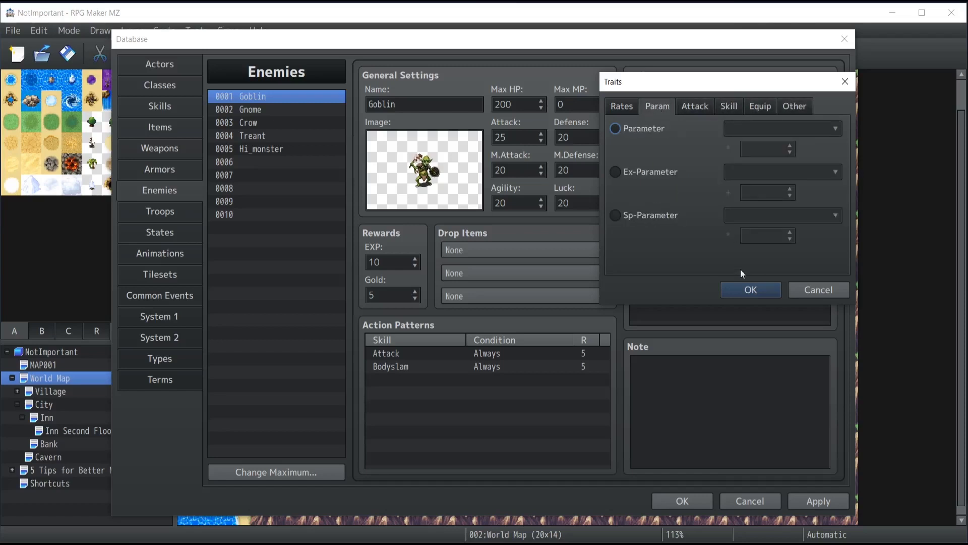
{"action": "left_click", "coordinate": [743, 288]}
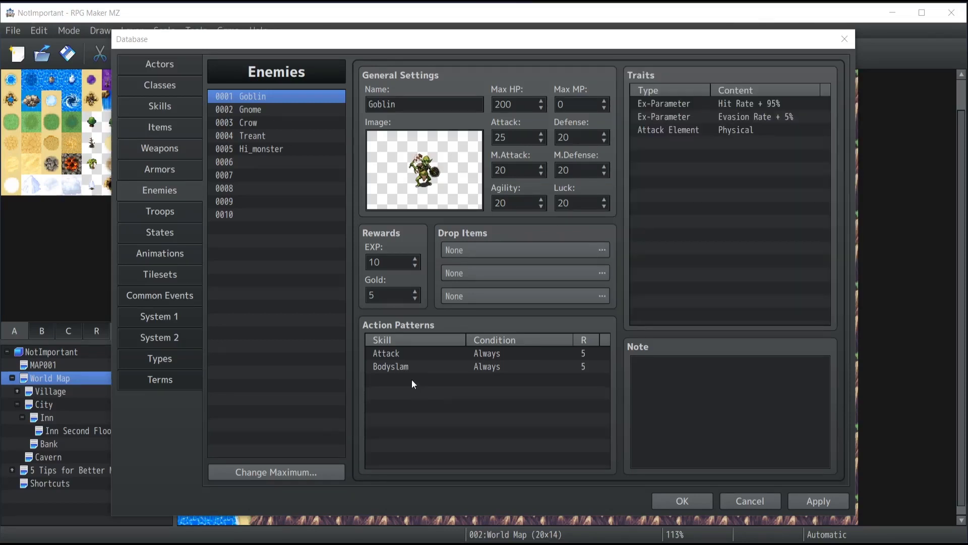
Start a new action pattern on the empty row below Attack and Bodyslam.
{"action": "left_click", "coordinate": [411, 379]}
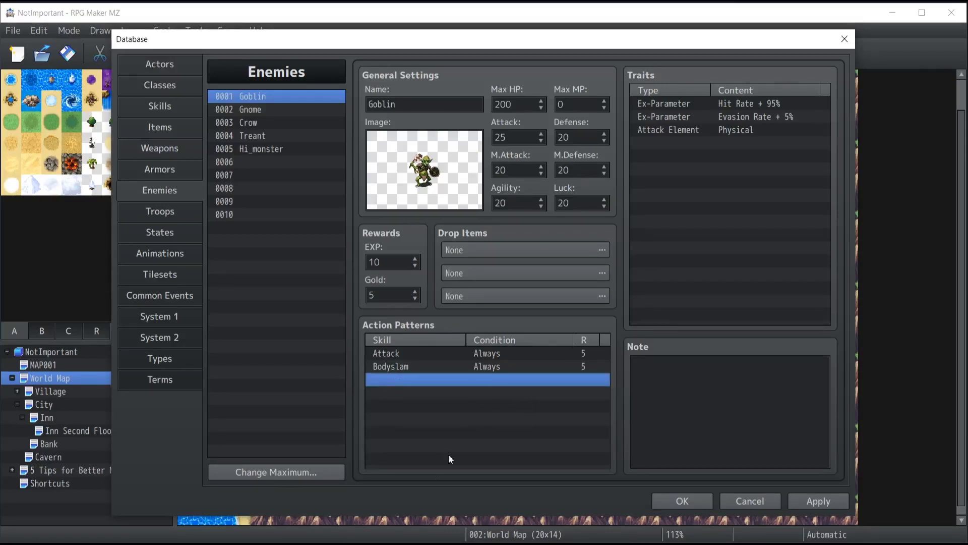
{"action": "double_click", "coordinate": [400, 382]}
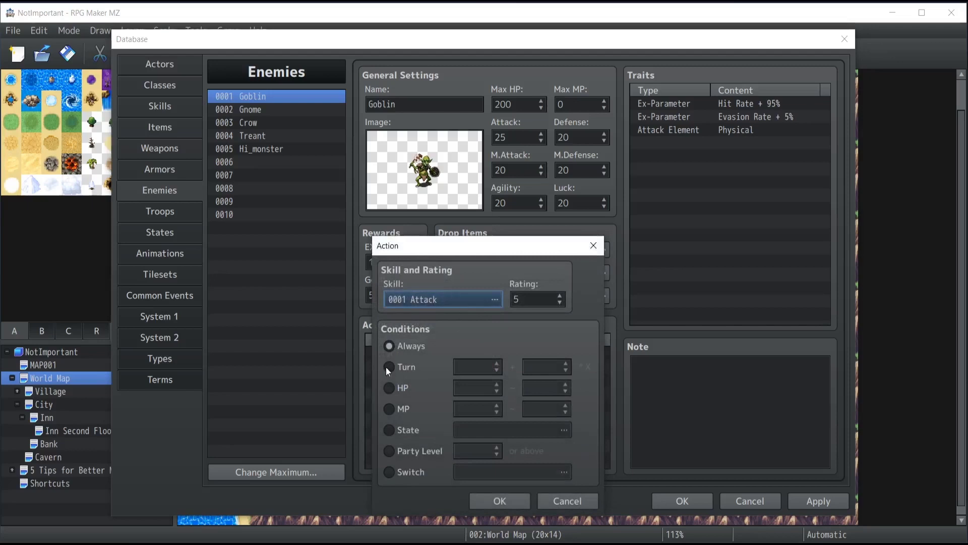
Set the new action's skill to 0012 Dual Attack.
{"action": "left_click", "coordinate": [386, 368]}
{"action": "left_click", "coordinate": [538, 366]}
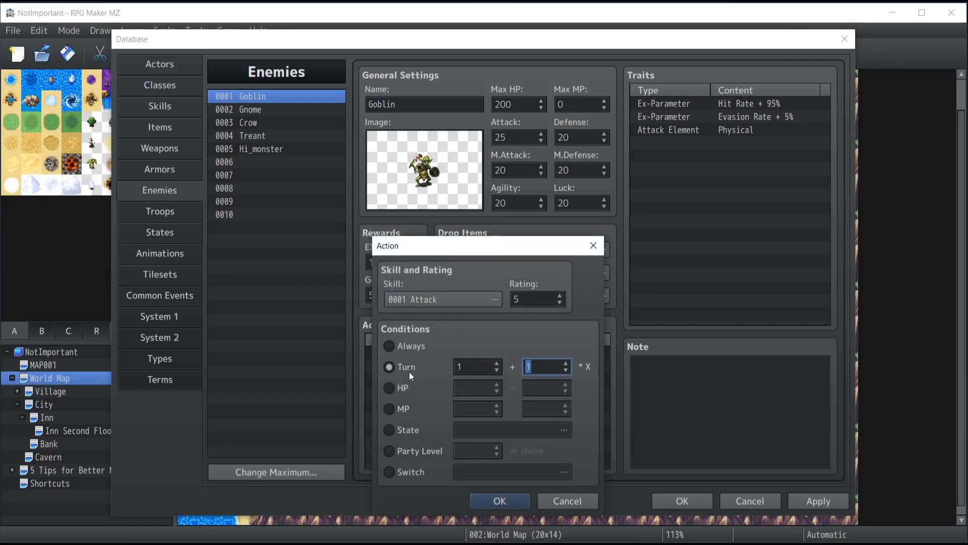
{"action": "left_click", "coordinate": [477, 297]}
{"action": "left_click", "coordinate": [522, 393]}
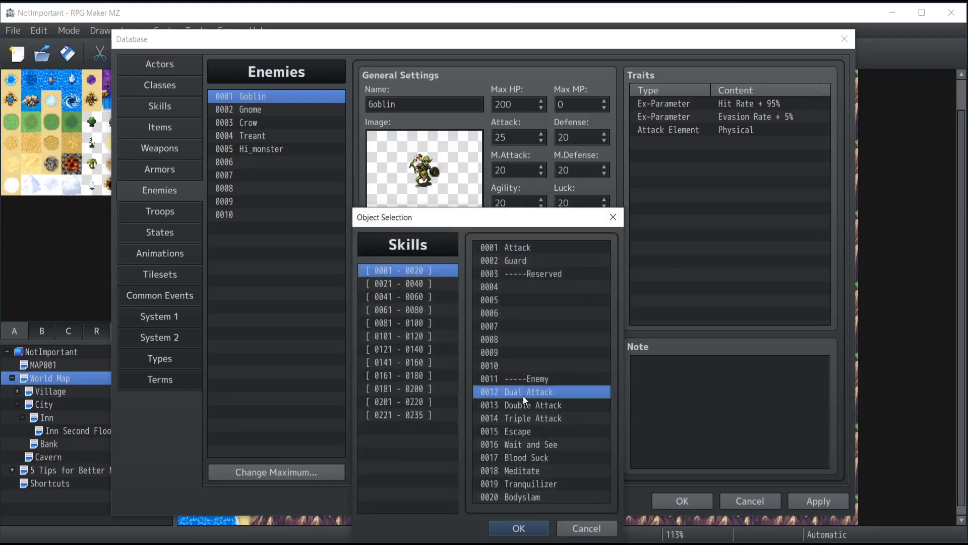
{"action": "left_click", "coordinate": [518, 528]}
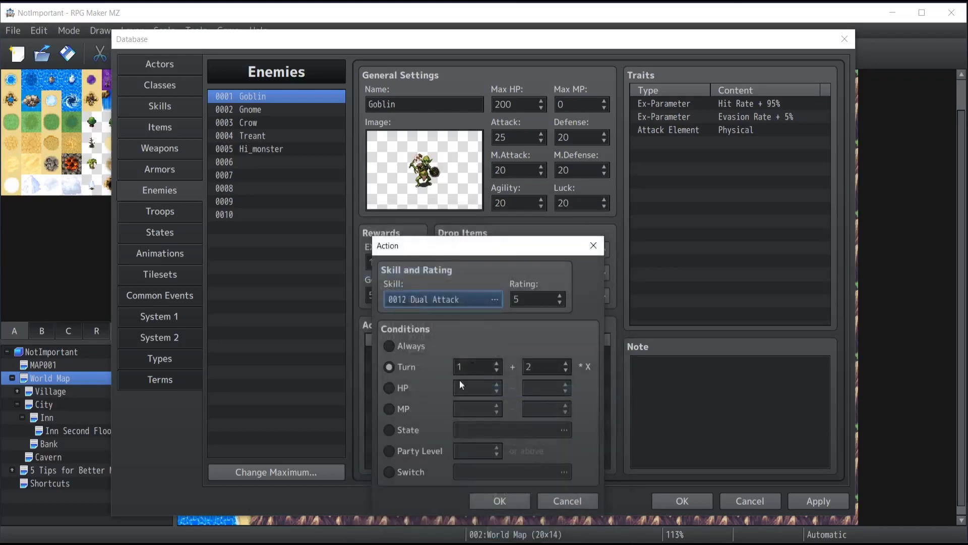
Try an HP condition with a 30% upper limit, then the MP and State conditions.
{"action": "left_click", "coordinate": [388, 389]}
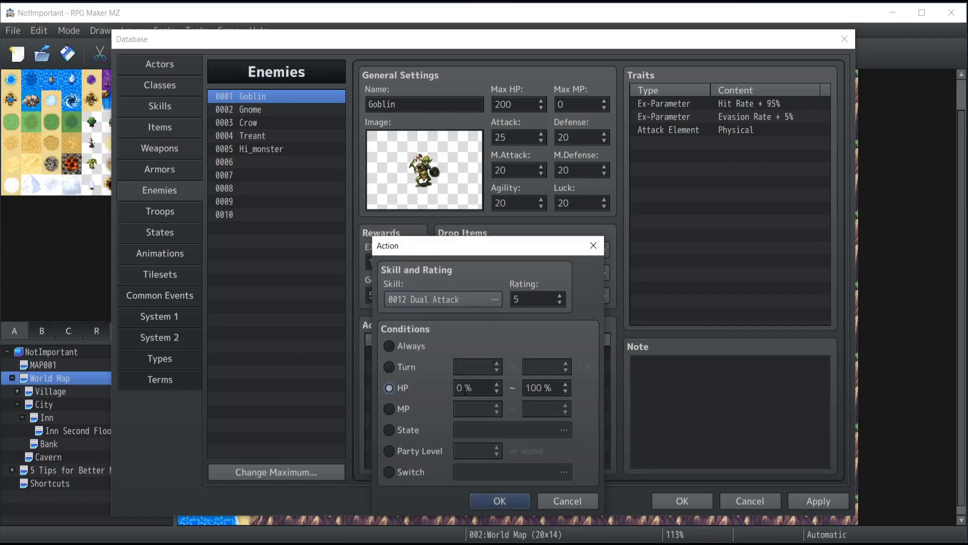
{"action": "key", "text": "Tab"}
{"action": "type", "text": "30"}
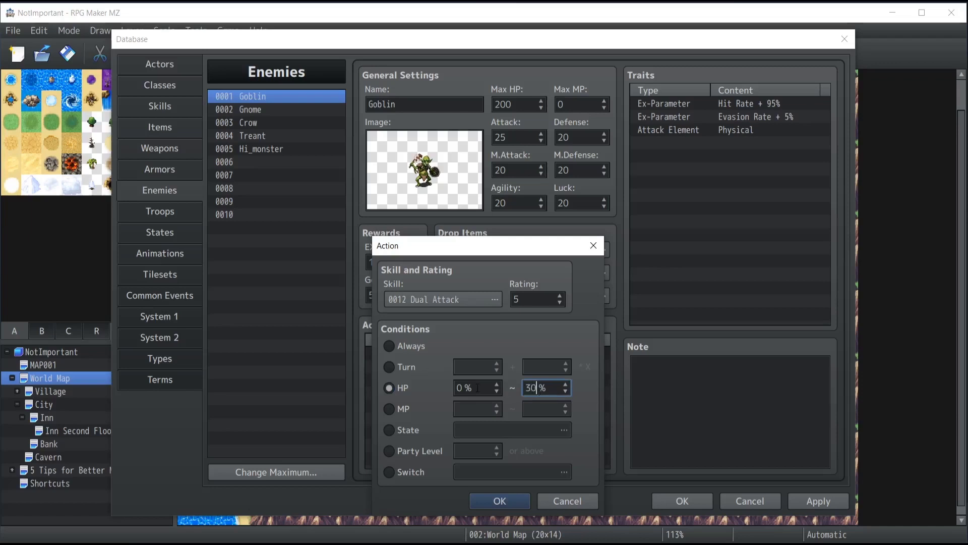
{"action": "left_click", "coordinate": [387, 410]}
{"action": "left_click", "coordinate": [403, 432]}
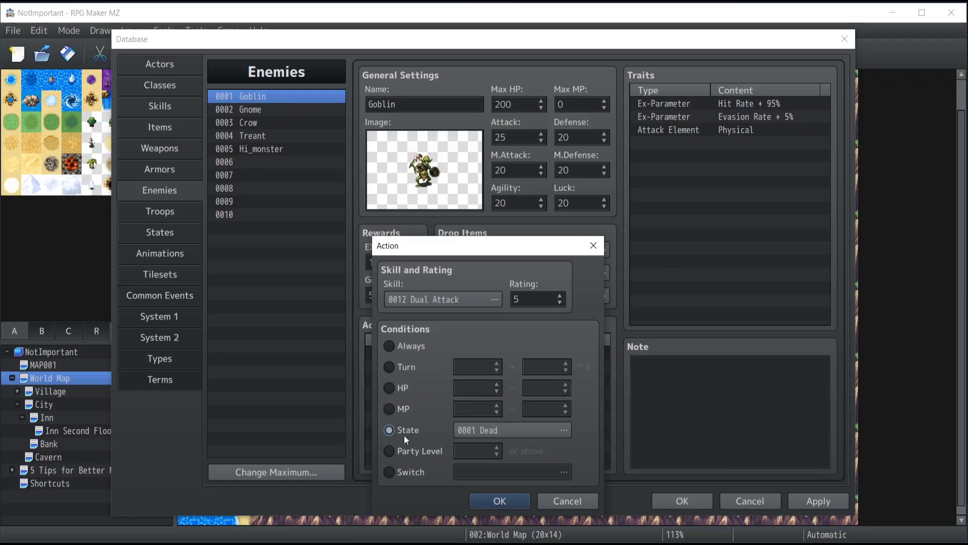
Cycle through the conditions and settle on Switch 0001 hasTalkWithWitch.
{"action": "left_click", "coordinate": [391, 367]}
{"action": "left_click", "coordinate": [385, 389]}
{"action": "left_click", "coordinate": [390, 409]}
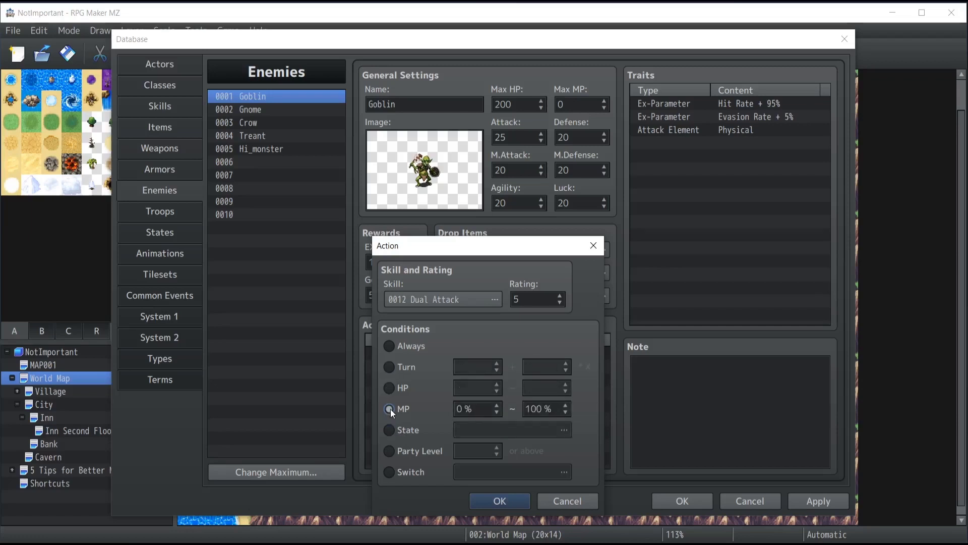
{"action": "left_click", "coordinate": [393, 428]}
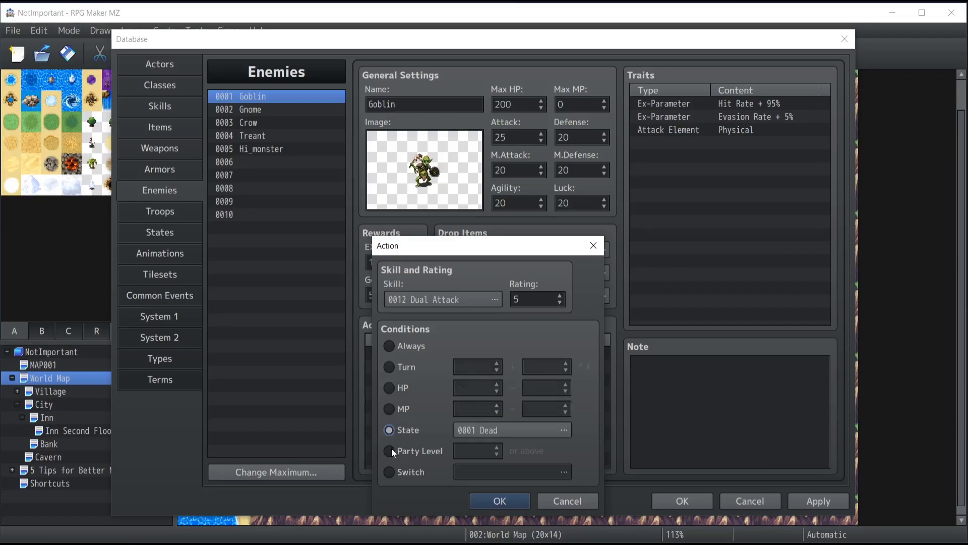
{"action": "left_click", "coordinate": [388, 450]}
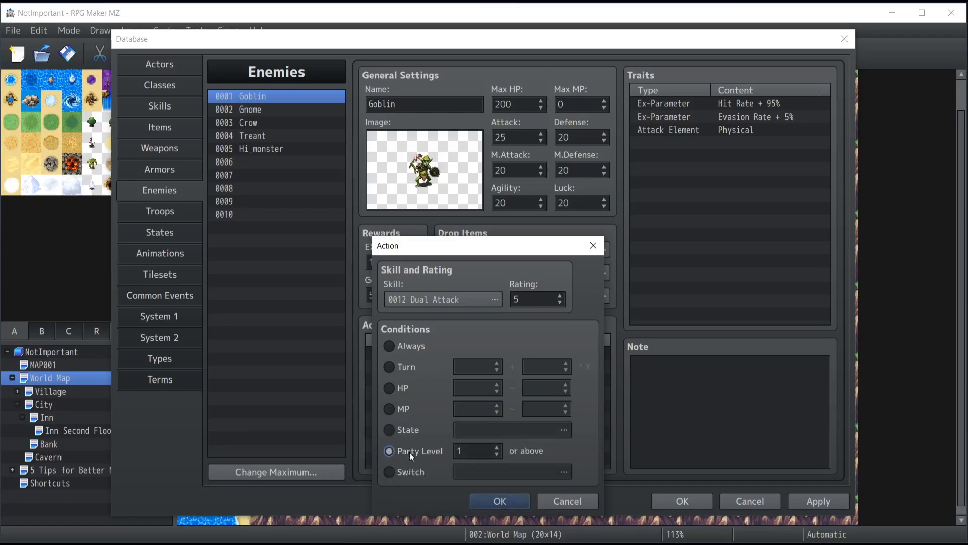
{"action": "left_click", "coordinate": [396, 471]}
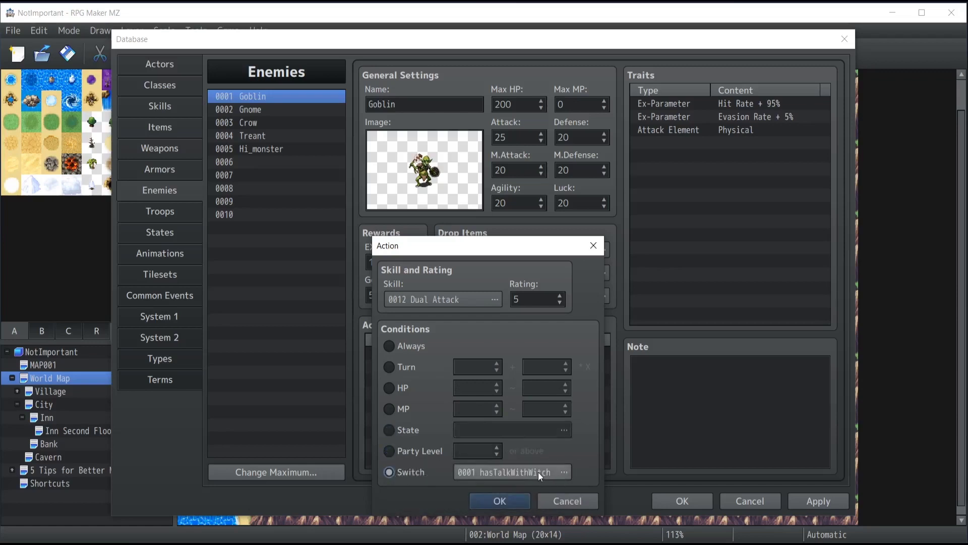
{"action": "left_click", "coordinate": [351, 311]}
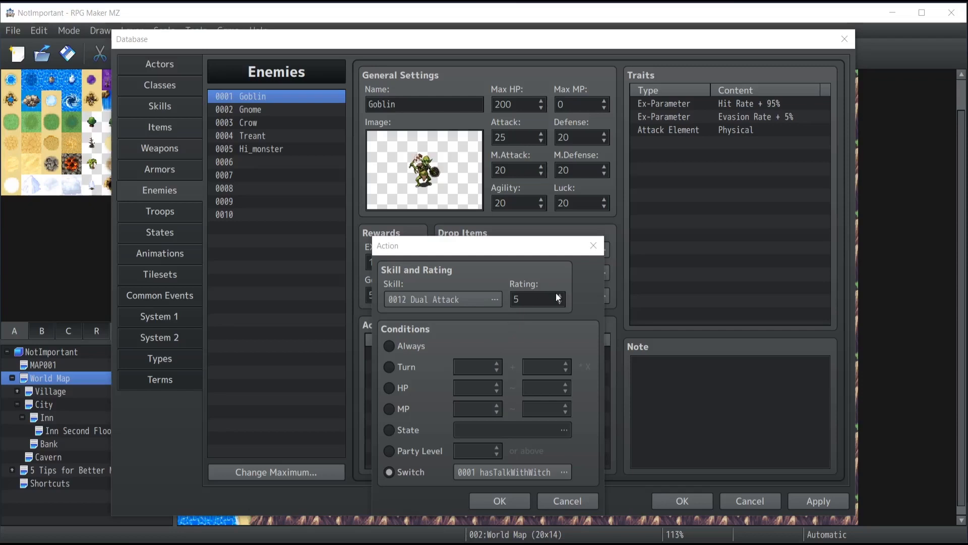
Condition the Dual Attack action on Turn 2 + 3*X at rating 9 and confirm it.
{"action": "scroll", "coordinate": [547, 299], "scroll_direction": "up", "scroll_amount": 4}
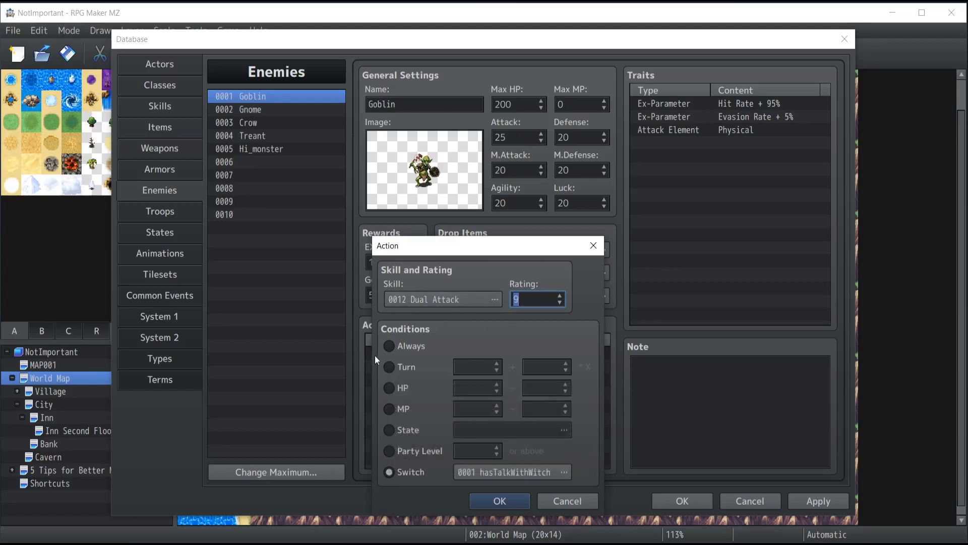
{"action": "left_click", "coordinate": [387, 366]}
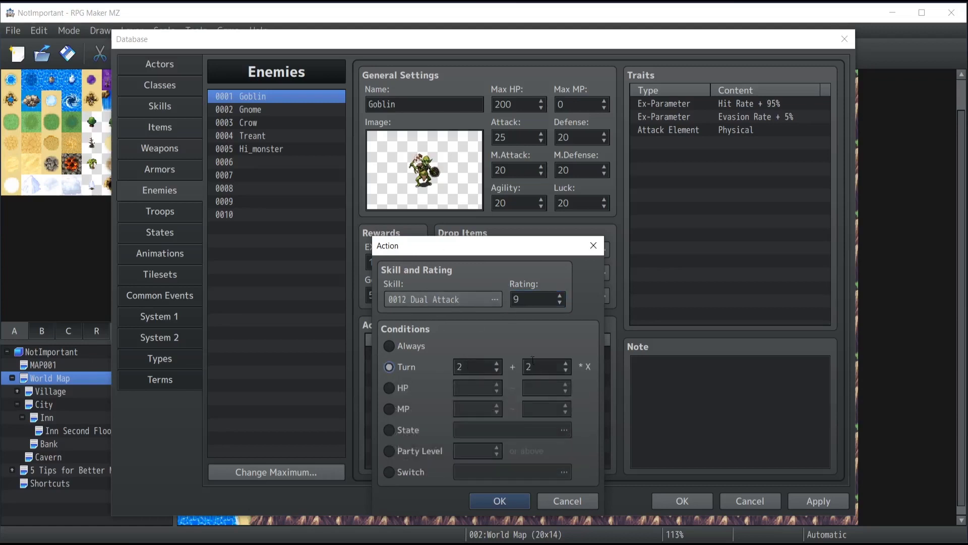
{"action": "double_click", "coordinate": [536, 364]}
{"action": "type", "text": "3"}
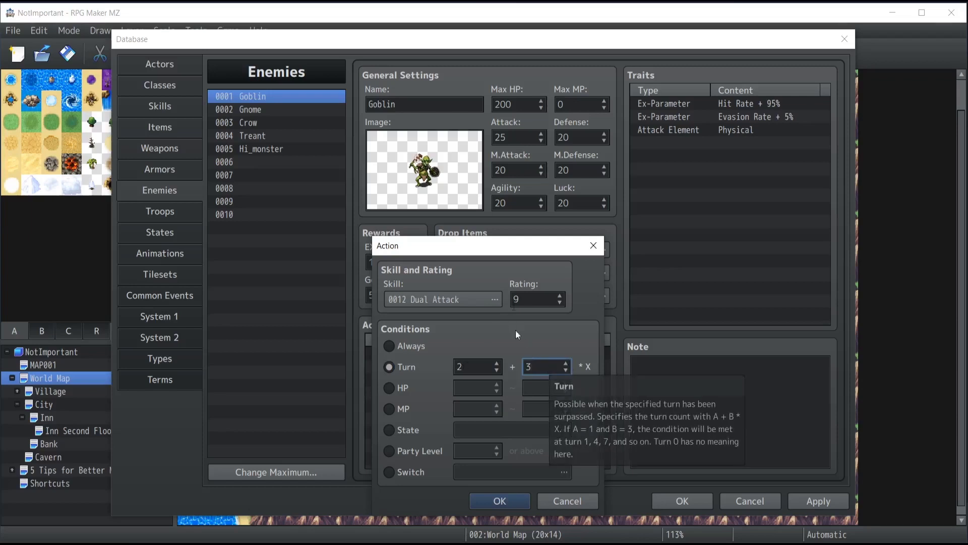
{"action": "left_click", "coordinate": [497, 499]}
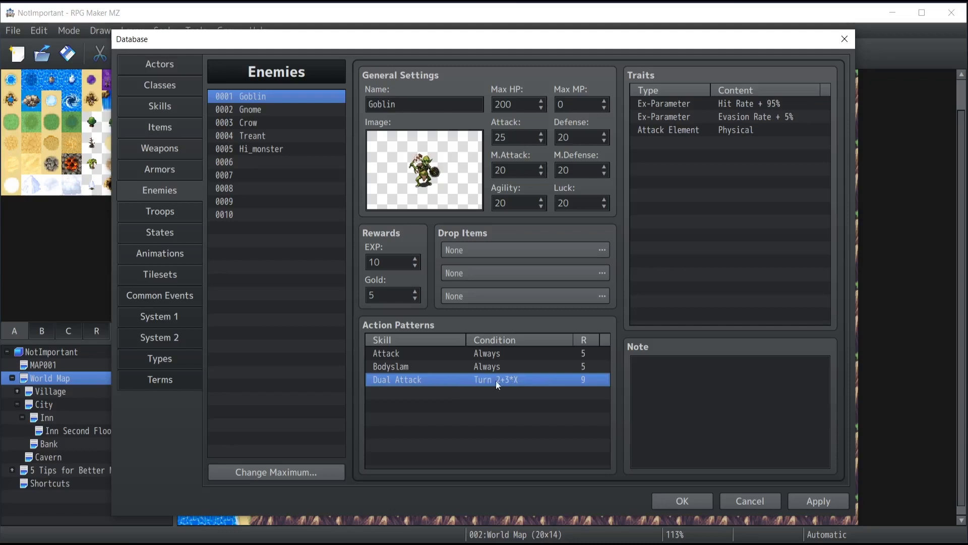
{"action": "left_click", "coordinate": [399, 353]}
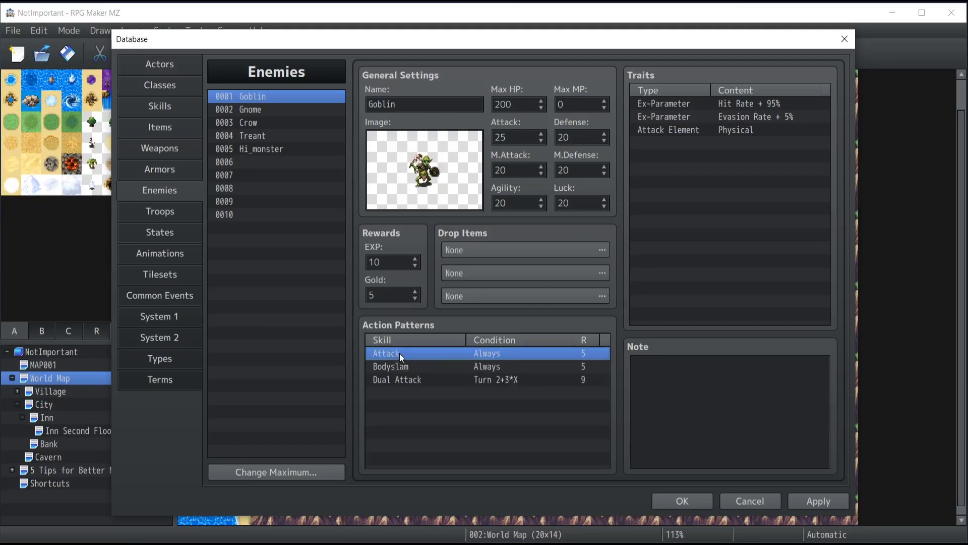
{"action": "key", "text": "Down"}
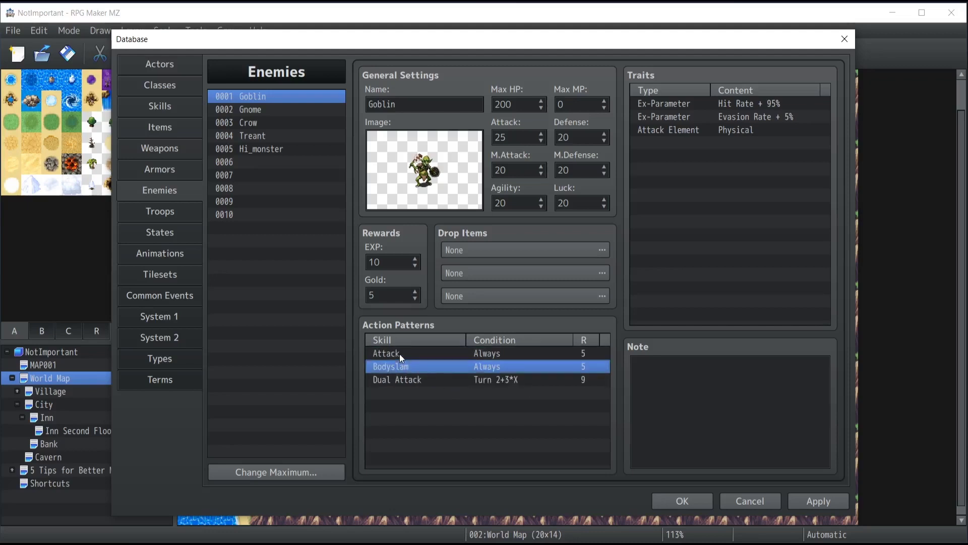
{"action": "left_click", "coordinate": [406, 382]}
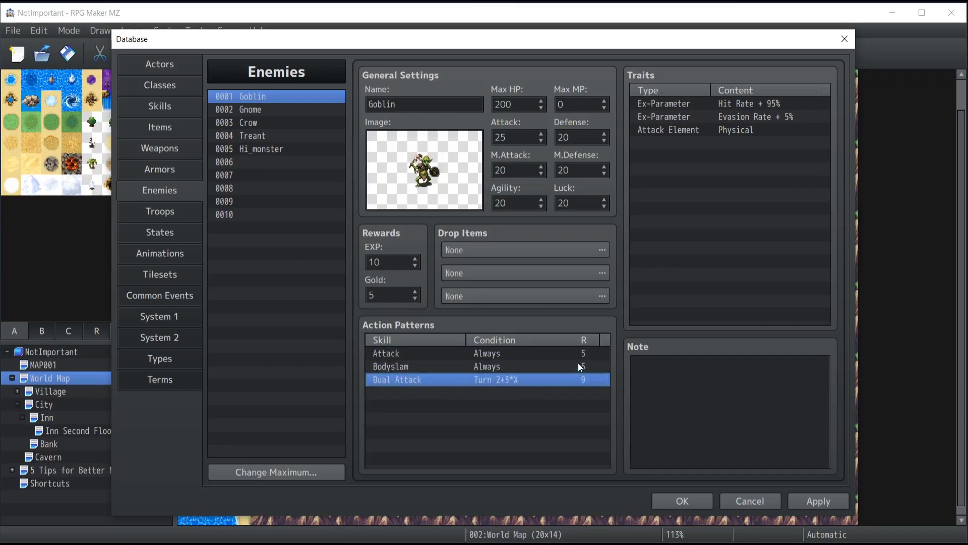
{"action": "double_click", "coordinate": [542, 379]}
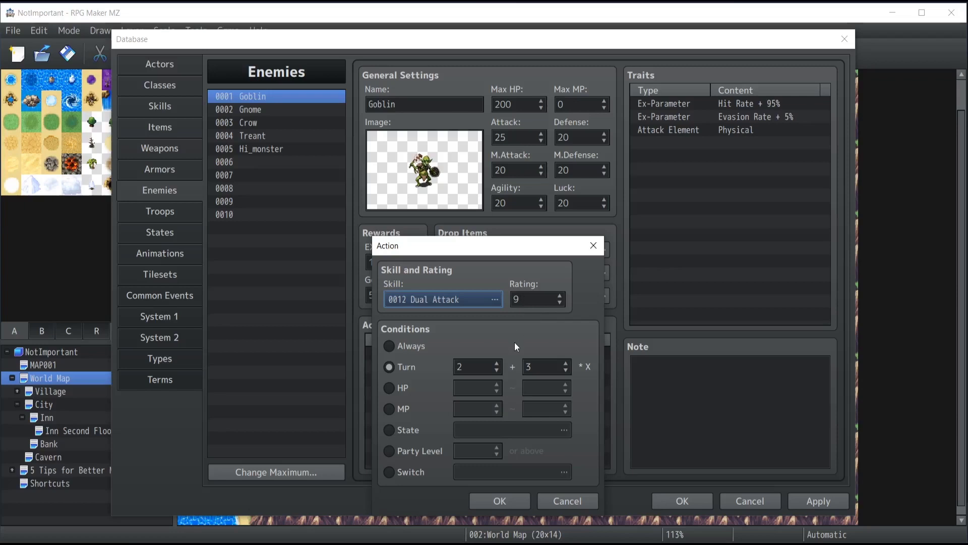
{"action": "left_click", "coordinate": [527, 299]}
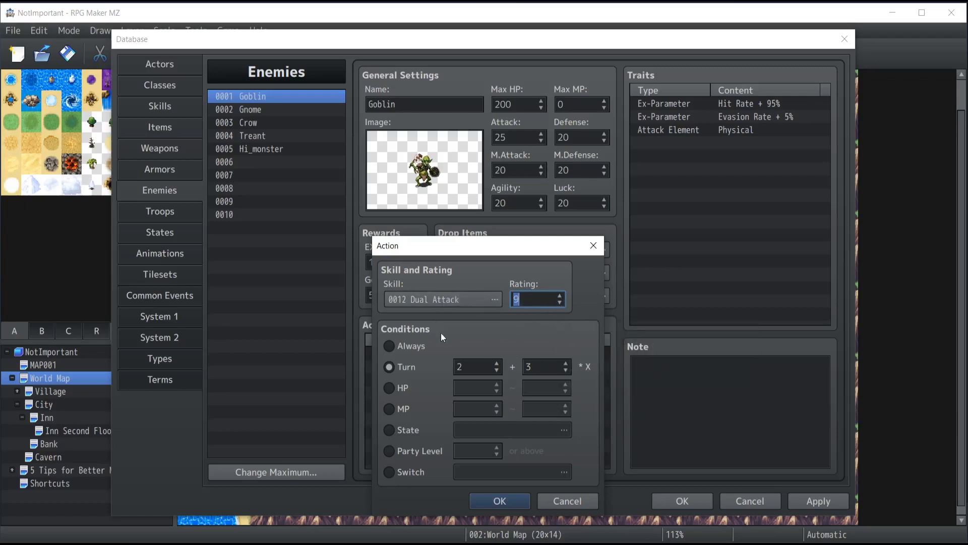
{"action": "left_click", "coordinate": [464, 367]}
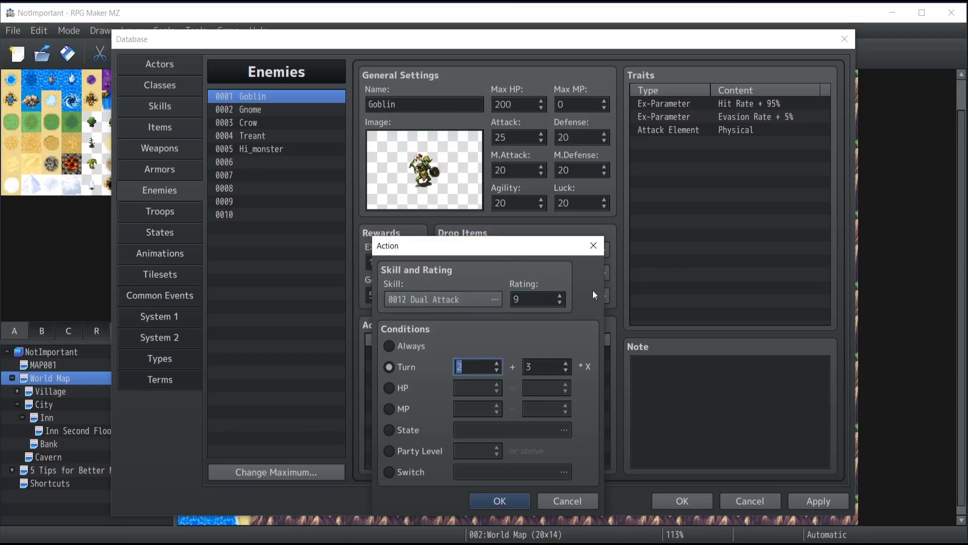
{"action": "left_click", "coordinate": [567, 501]}
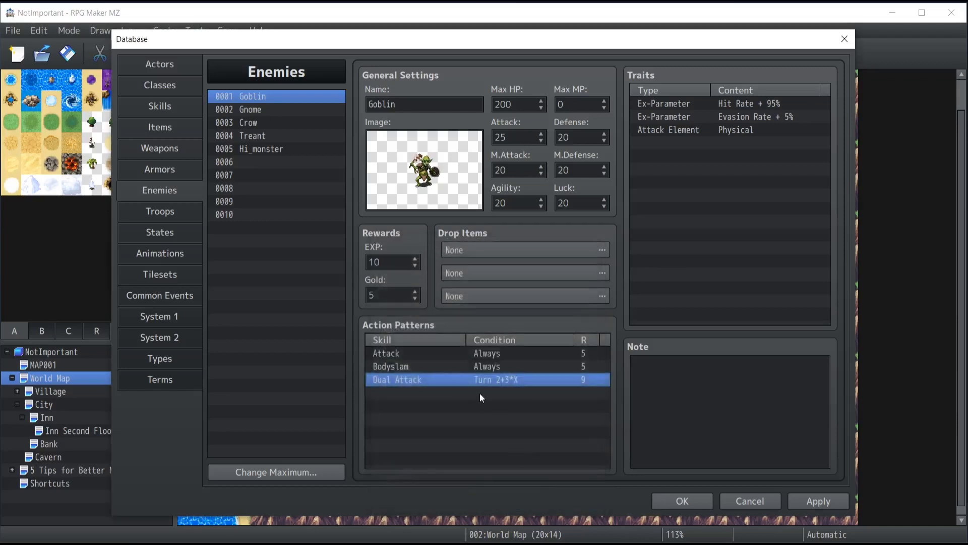
{"action": "double_click", "coordinate": [422, 393]}
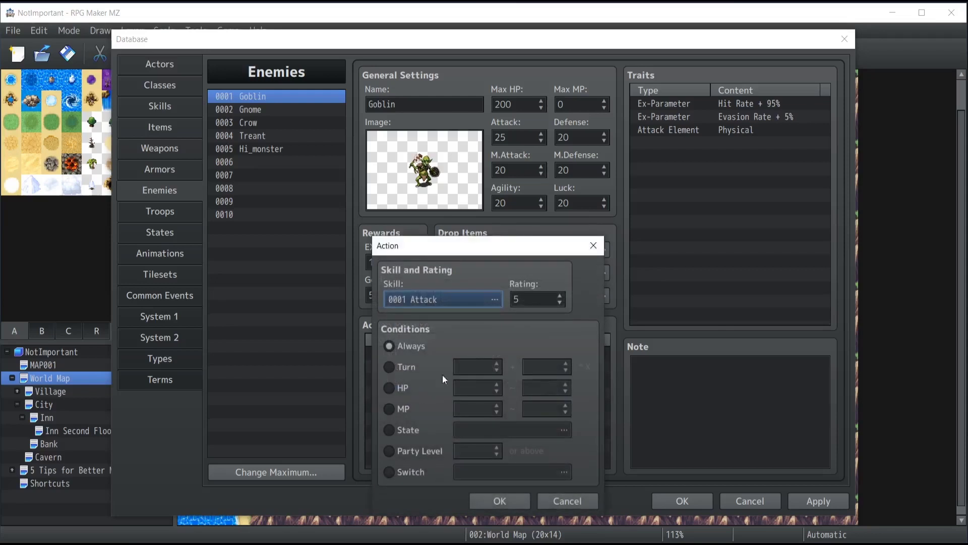
Add skill 0031 Lullaby at rating 7, used when HP is 0%~30%.
{"action": "left_click", "coordinate": [558, 299]}
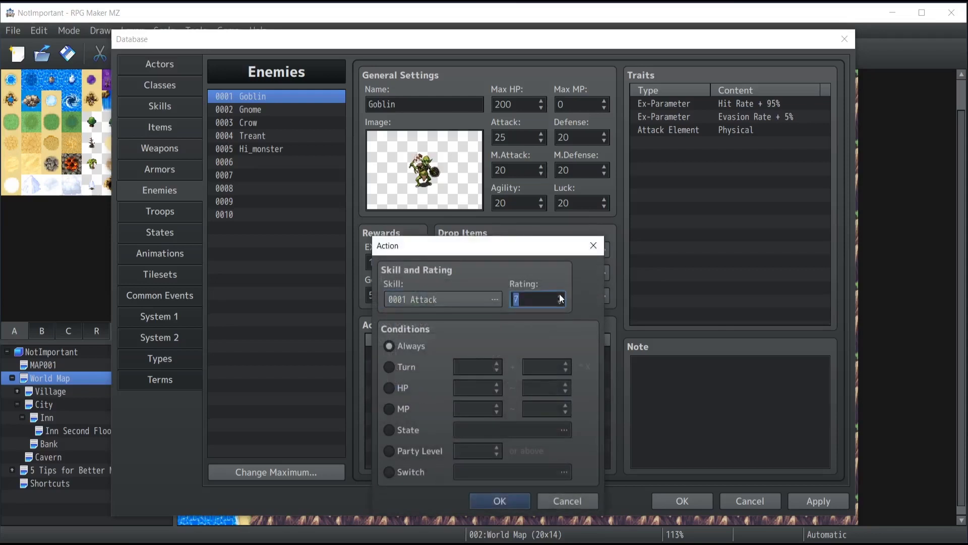
{"action": "left_click", "coordinate": [387, 388]}
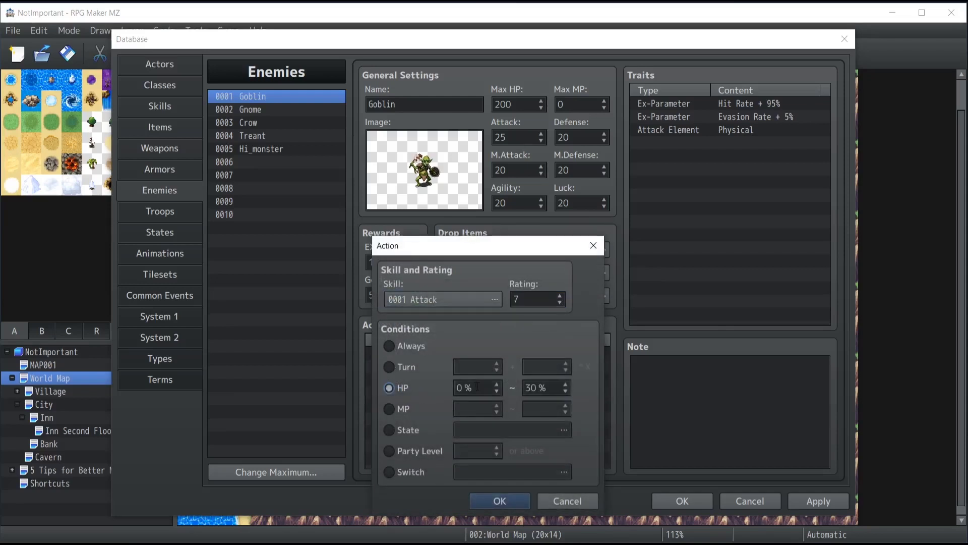
{"action": "left_click", "coordinate": [477, 300]}
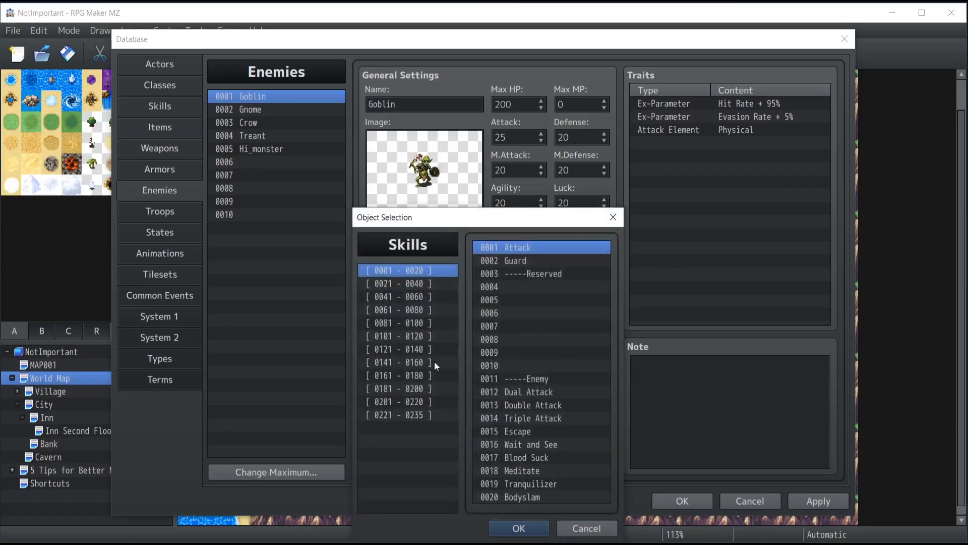
{"action": "left_click", "coordinate": [397, 285]}
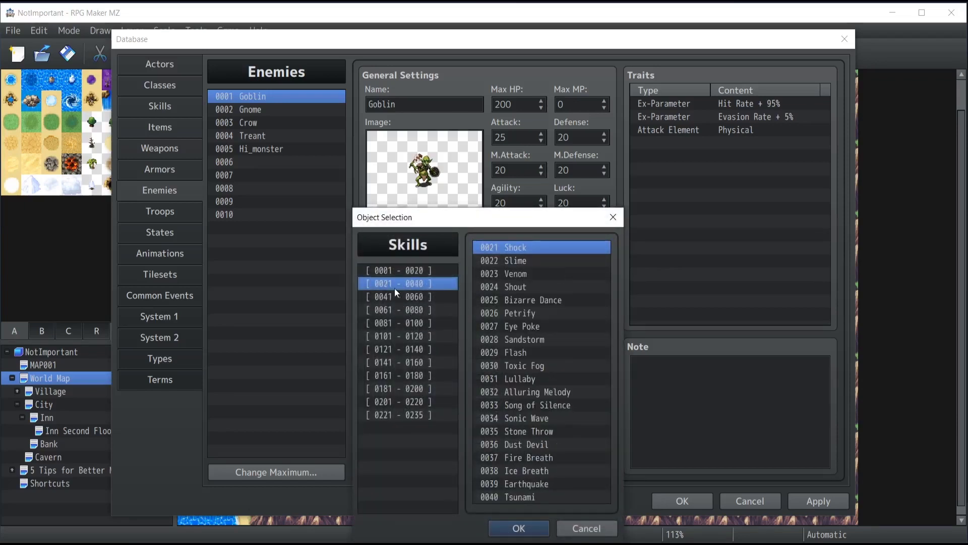
{"action": "left_click", "coordinate": [513, 379]}
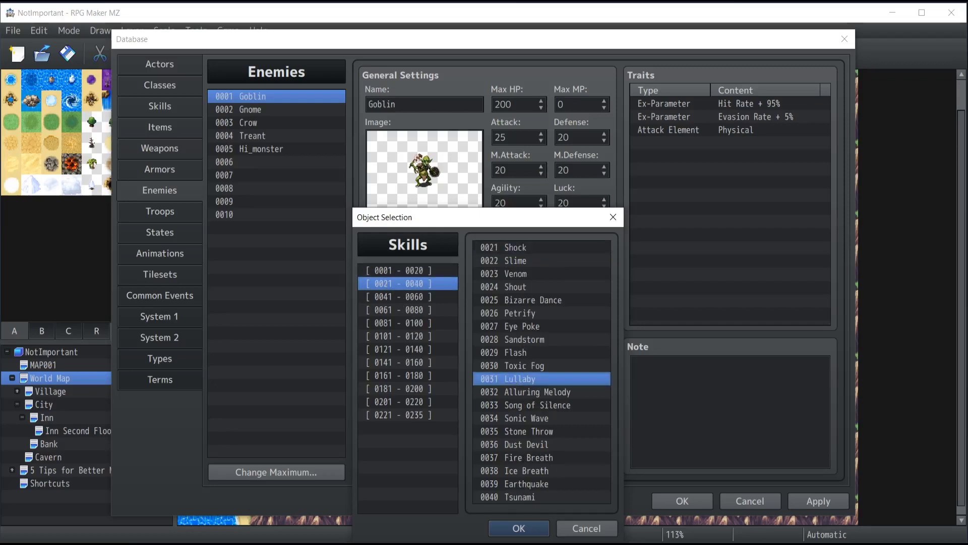
{"action": "left_click", "coordinate": [510, 525]}
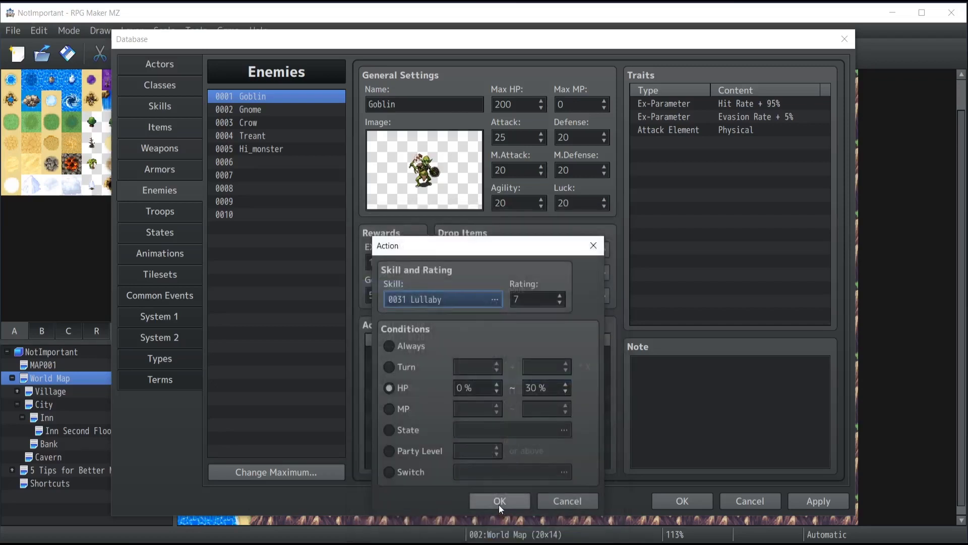
{"action": "left_click", "coordinate": [499, 506]}
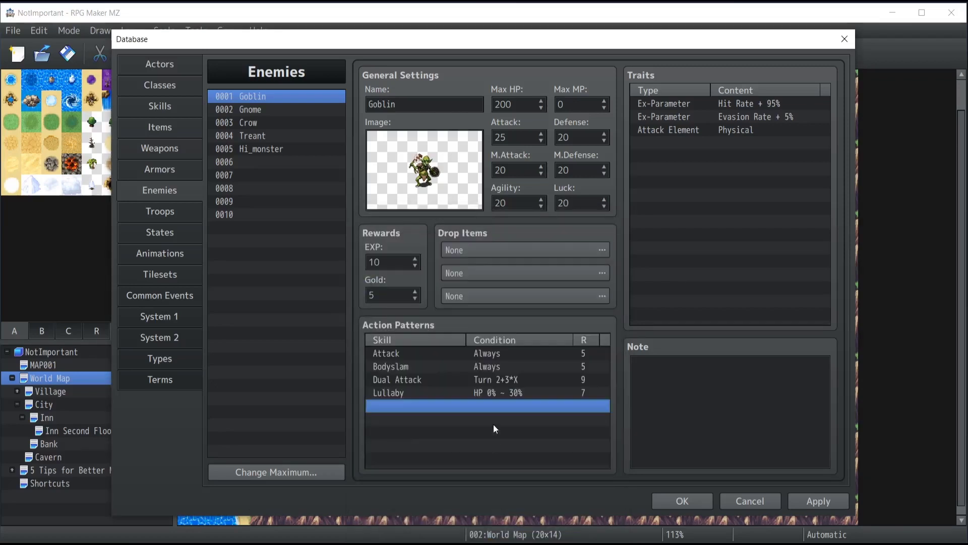
{"action": "left_click", "coordinate": [477, 379]}
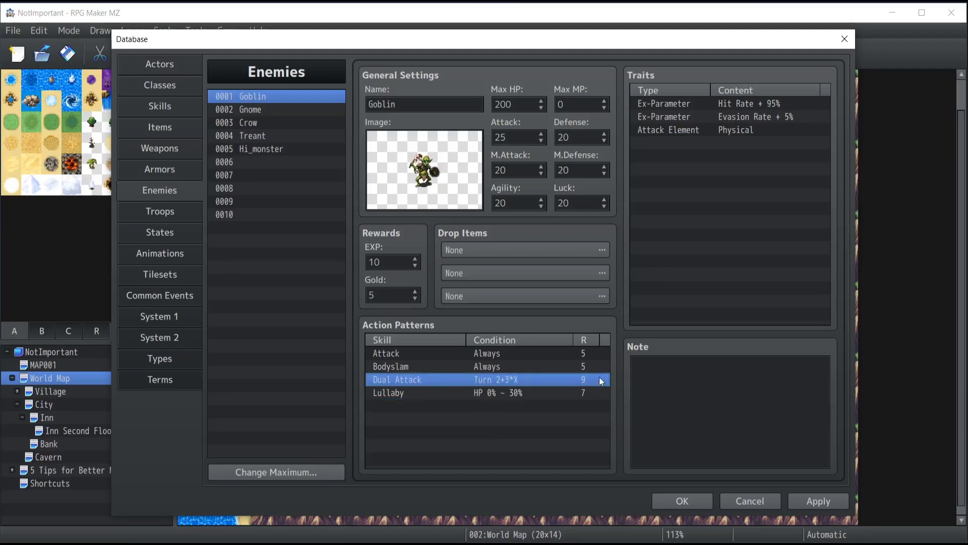
{"action": "left_click", "coordinate": [472, 391]}
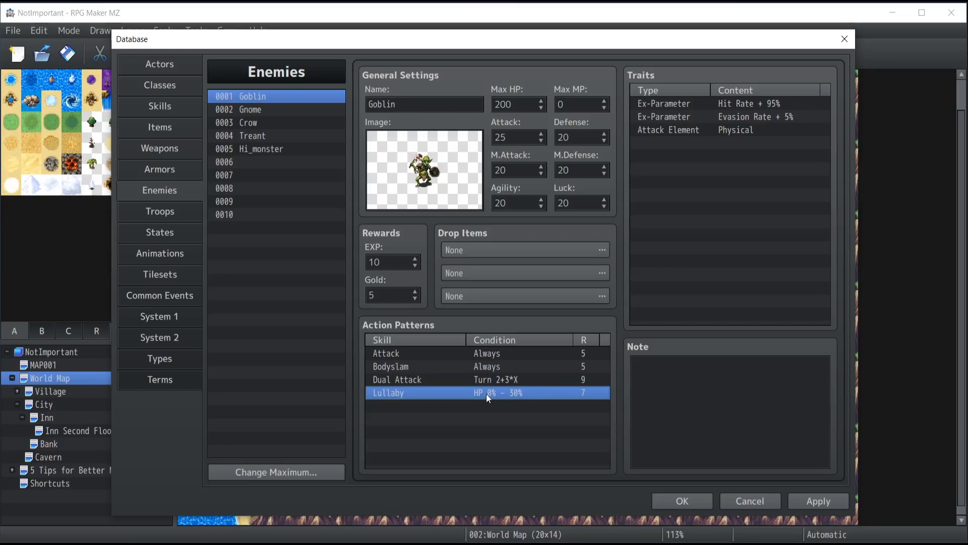
{"action": "left_click", "coordinate": [583, 378]}
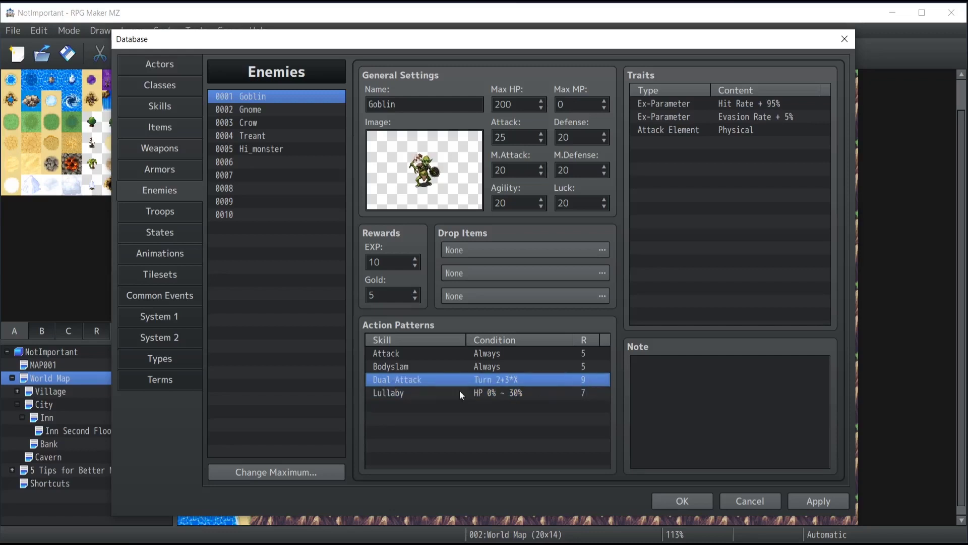
{"action": "left_click", "coordinate": [400, 393]}
{"action": "left_click", "coordinate": [398, 379]}
{"action": "left_click", "coordinate": [404, 394]}
{"action": "left_click", "coordinate": [401, 380]}
{"action": "left_click", "coordinate": [556, 393]}
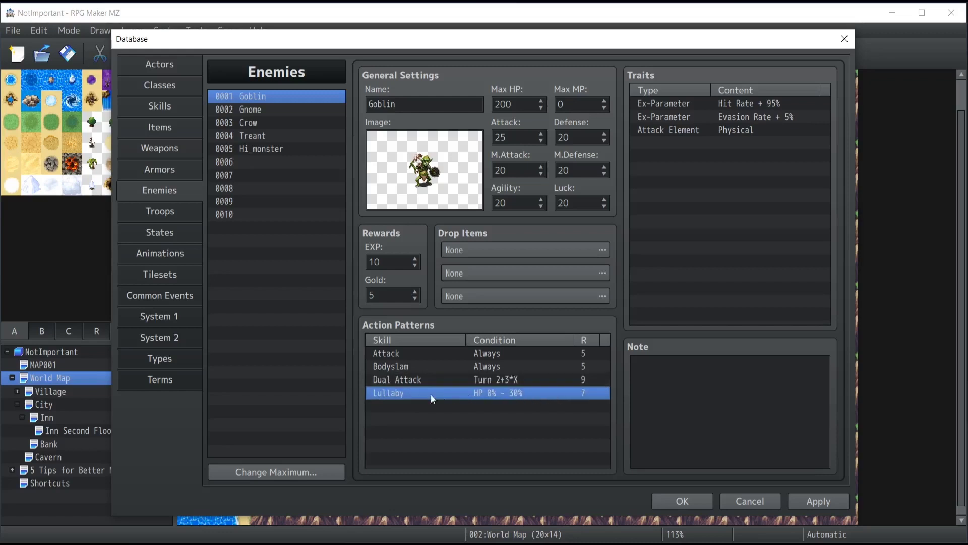
{"action": "left_click", "coordinate": [460, 380]}
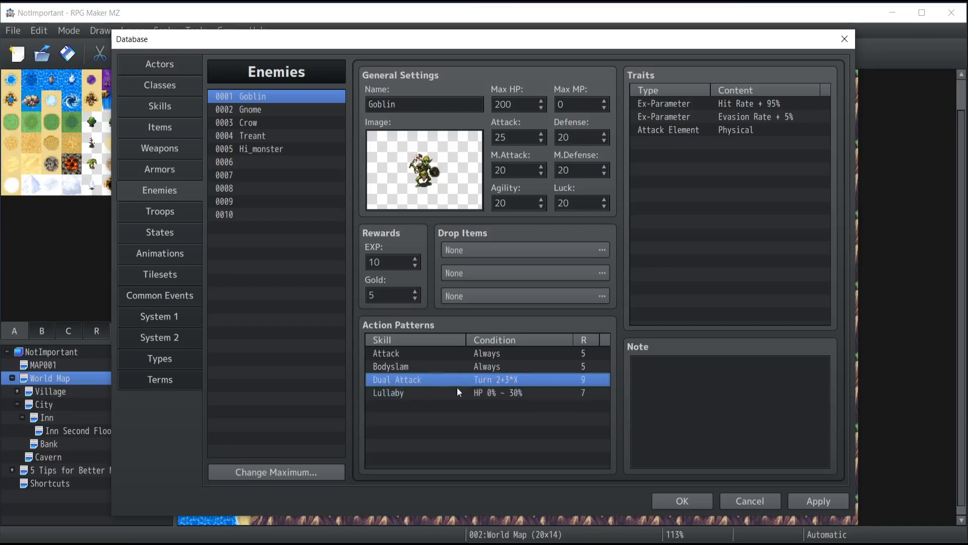
{"action": "left_click", "coordinate": [484, 394]}
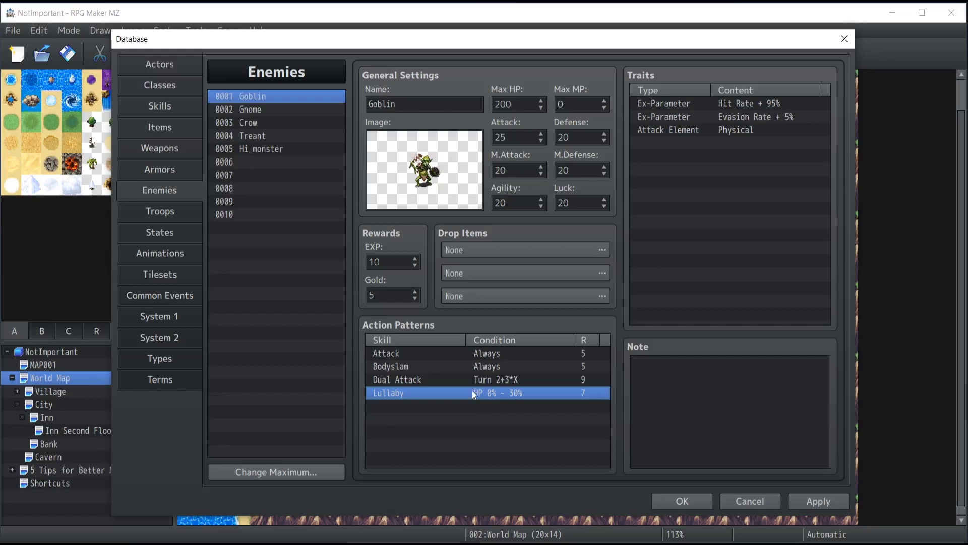
{"action": "left_click", "coordinate": [423, 352]}
{"action": "left_click", "coordinate": [425, 372]}
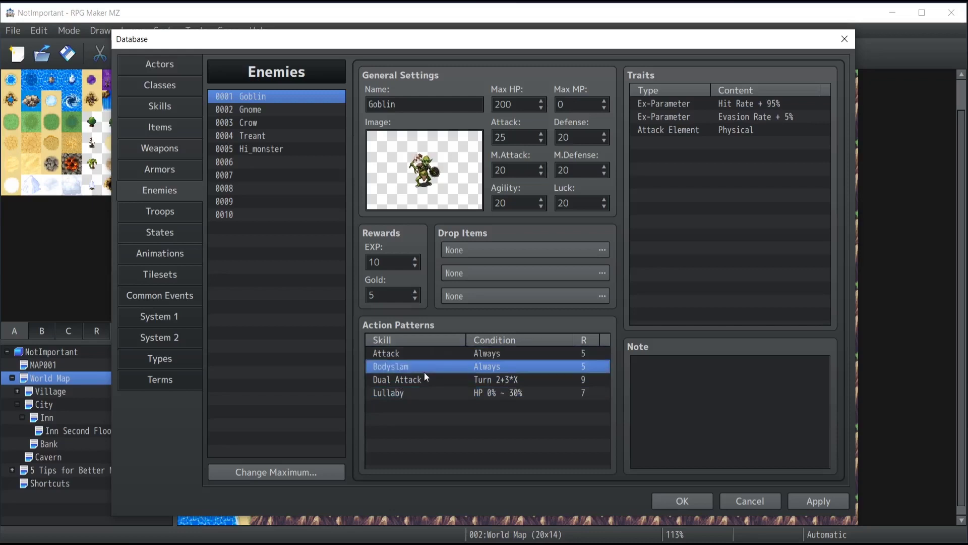
{"action": "left_click", "coordinate": [567, 393]}
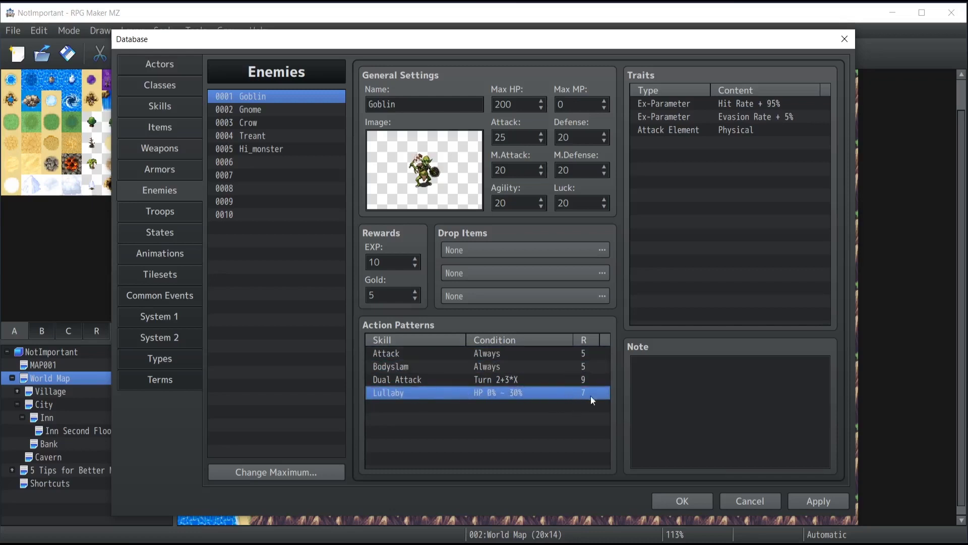
{"action": "left_click", "coordinate": [582, 352]}
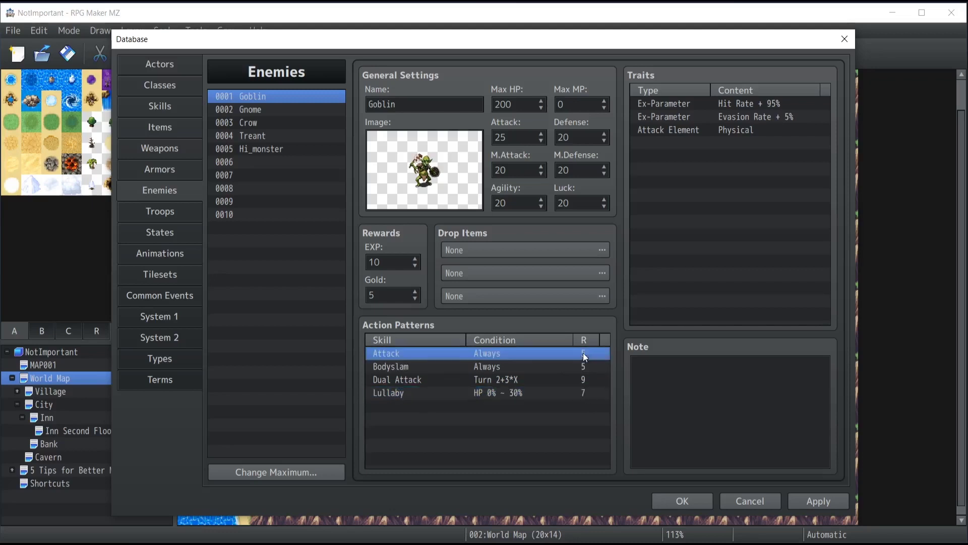
{"action": "left_click", "coordinate": [582, 367]}
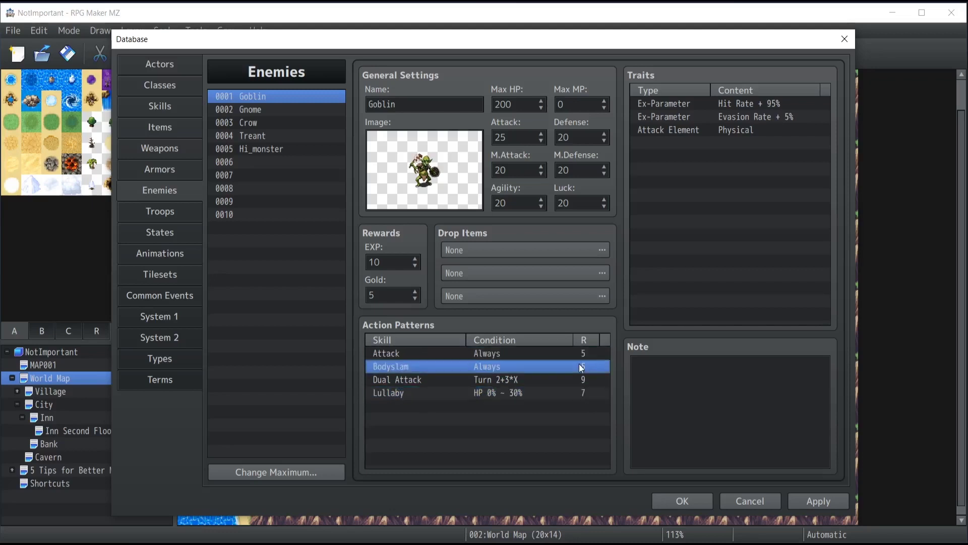
{"action": "left_click", "coordinate": [576, 396]}
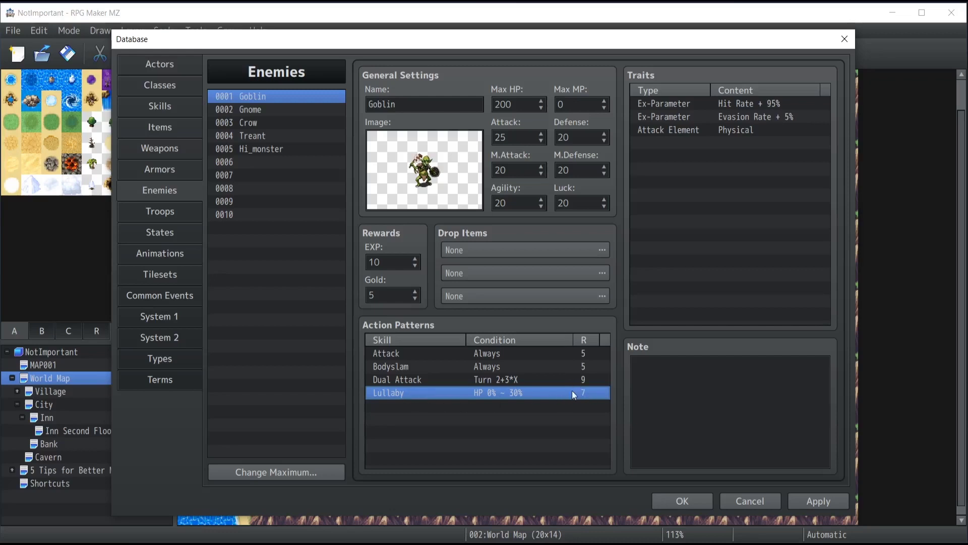
{"action": "left_click", "coordinate": [509, 355]}
{"action": "left_click", "coordinate": [511, 361]}
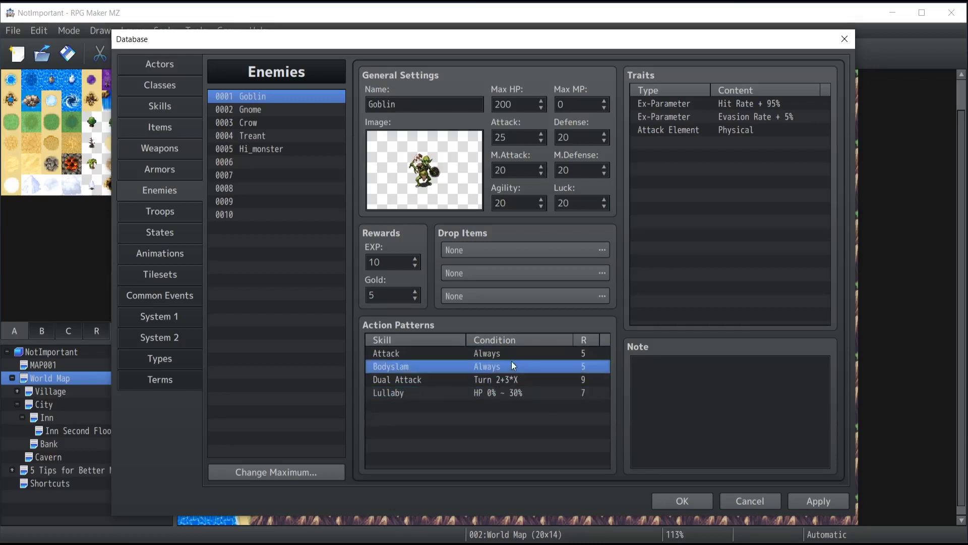
{"action": "left_click", "coordinate": [503, 355]}
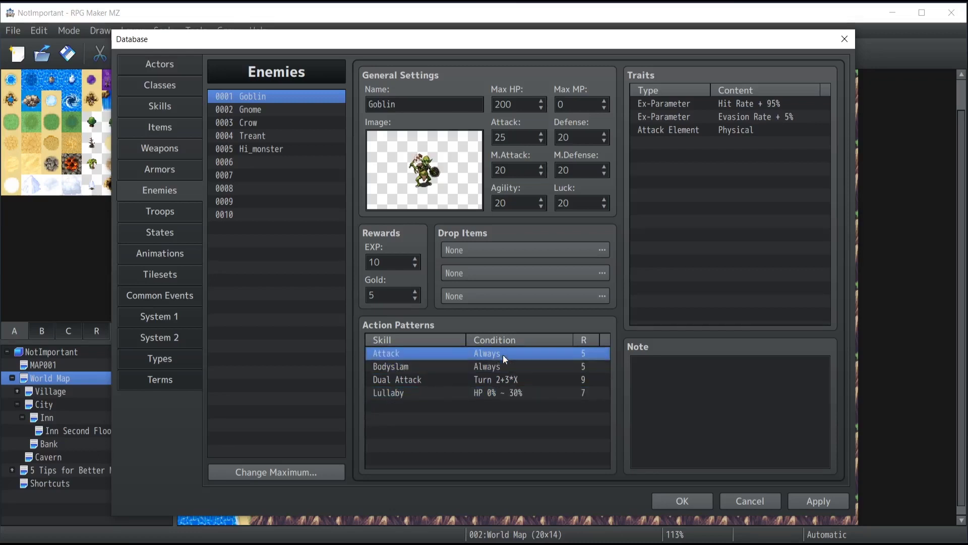
{"action": "double_click", "coordinate": [550, 353]}
Change the Rating of the Goblin's Attack and Bodyslam action patterns to 4.
{"action": "left_click", "coordinate": [559, 302]}
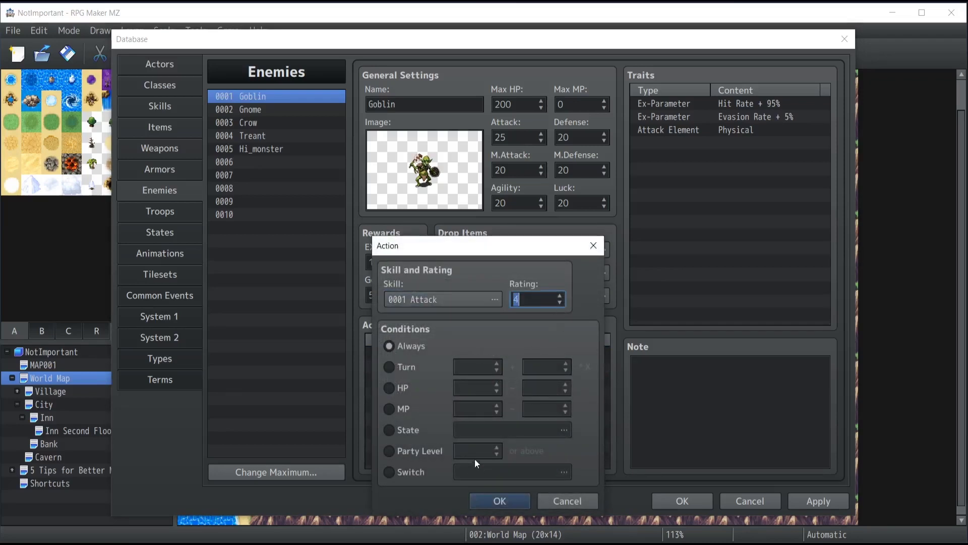
{"action": "left_click", "coordinate": [491, 494]}
{"action": "left_click", "coordinate": [505, 393]}
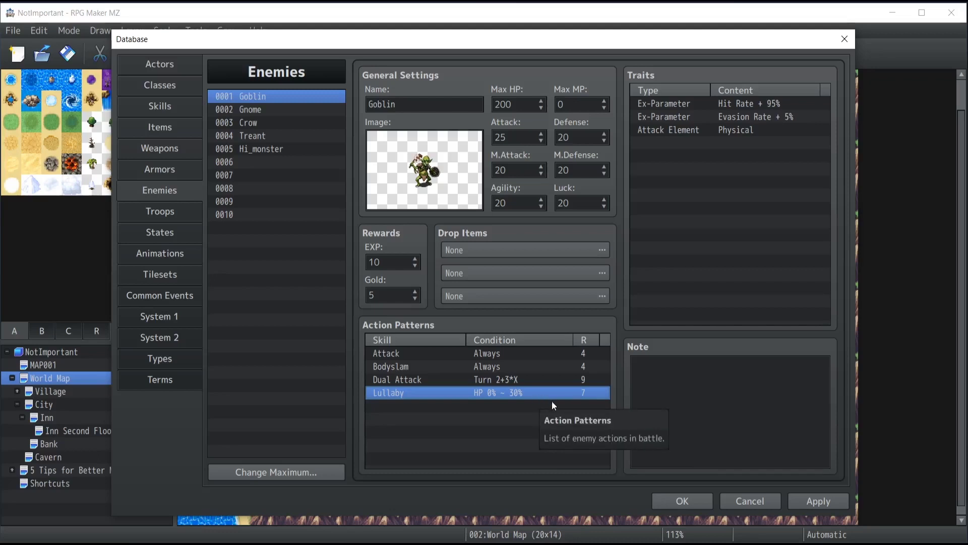
Browse the Troops list, inspect troop 0001 Goblin*2, and open the Change Maximum setting.
{"action": "left_click", "coordinate": [639, 381]}
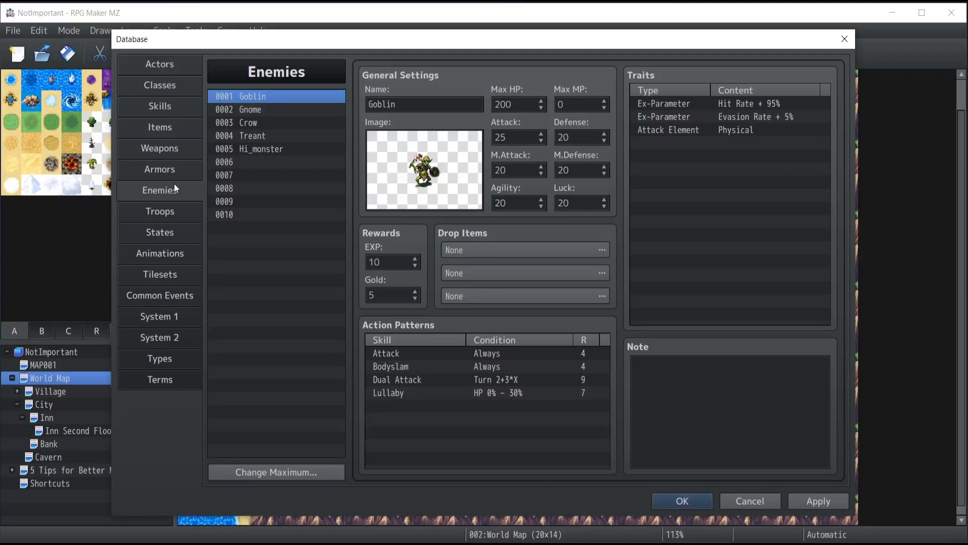
{"action": "left_click", "coordinate": [146, 211]}
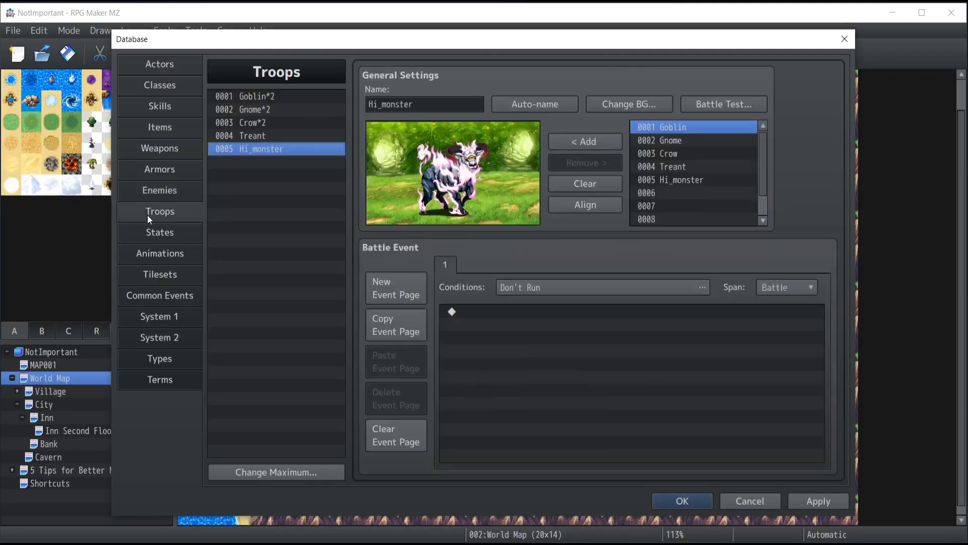
{"action": "left_click", "coordinate": [271, 100]}
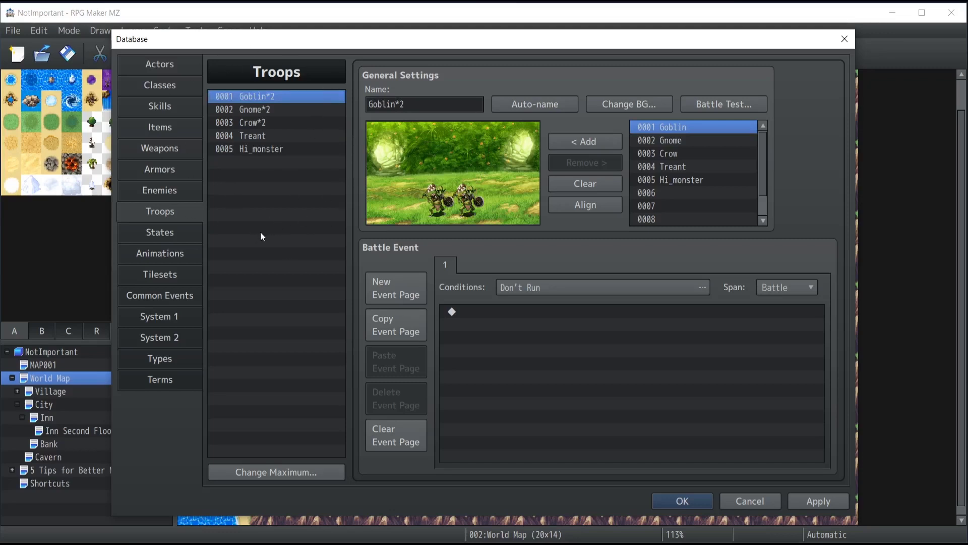
{"action": "left_click", "coordinate": [150, 190]}
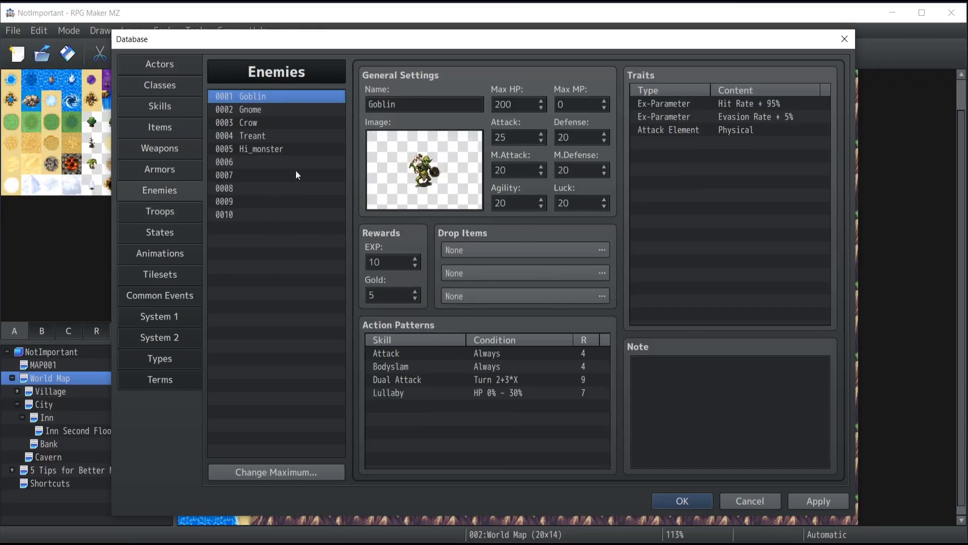
{"action": "left_click", "coordinate": [140, 214]}
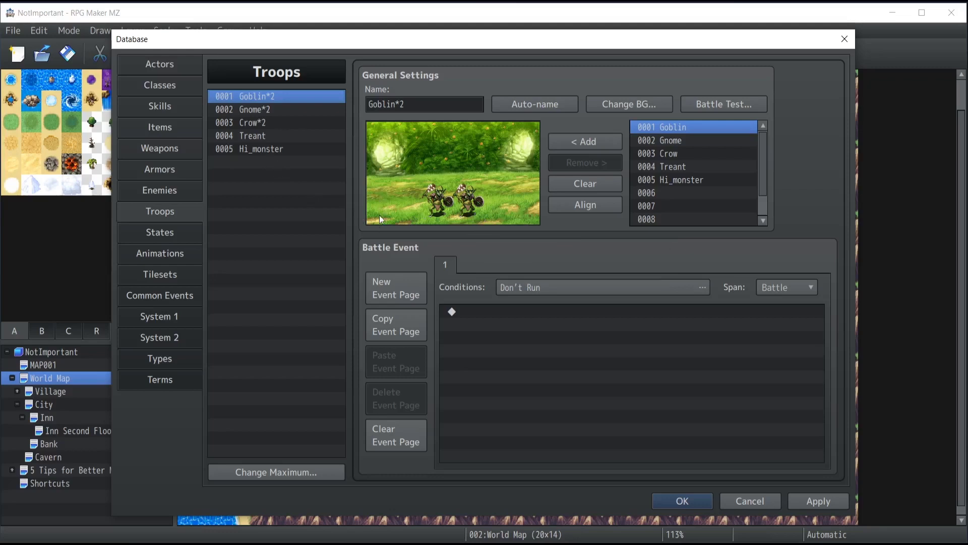
{"action": "left_click", "coordinate": [253, 470]}
Raise the troop maximum to 6 and select the new empty troop 0006.
{"action": "type", "text": "6"}
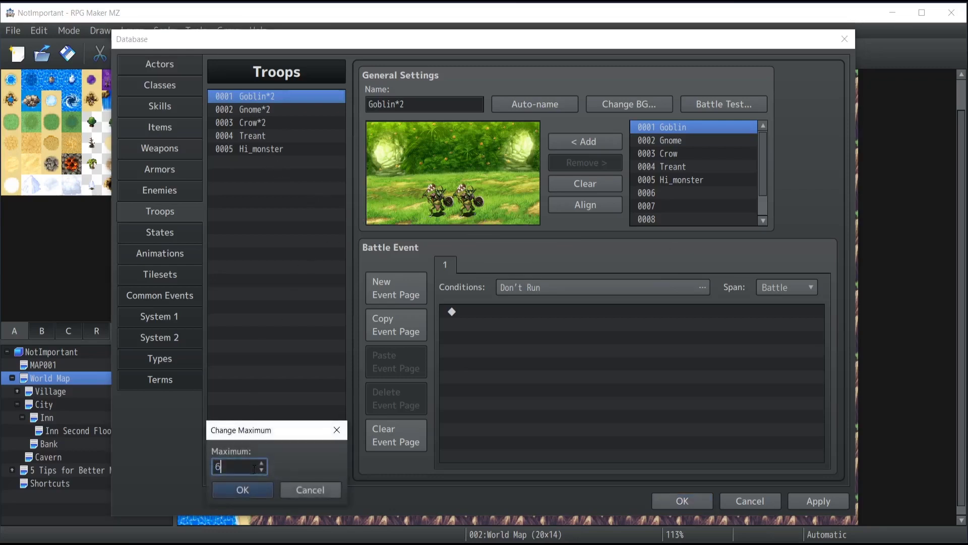
{"action": "left_click", "coordinate": [233, 491]}
{"action": "left_click", "coordinate": [249, 159]}
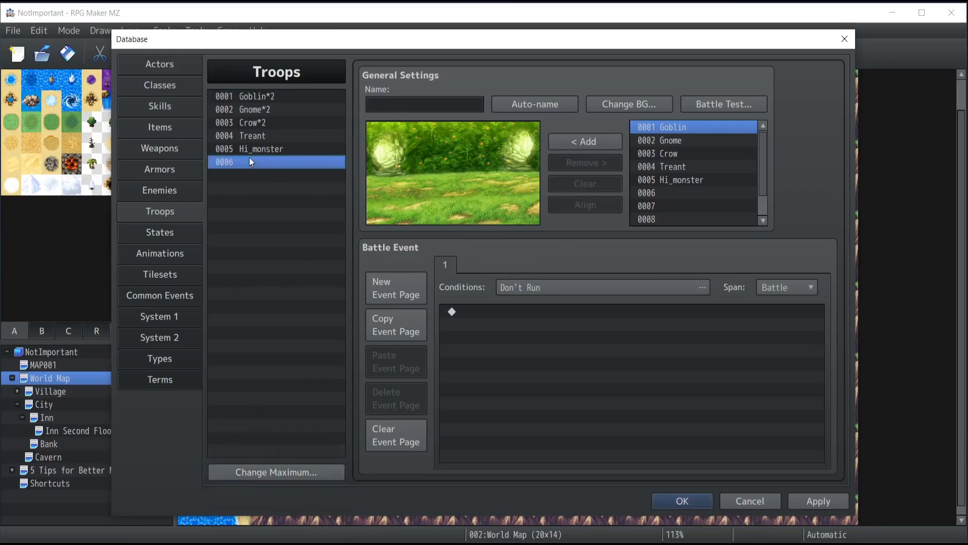
Add one Goblin to troop 0006, position it in the battle scene, and auto-name the troop.
{"action": "left_click", "coordinate": [585, 141]}
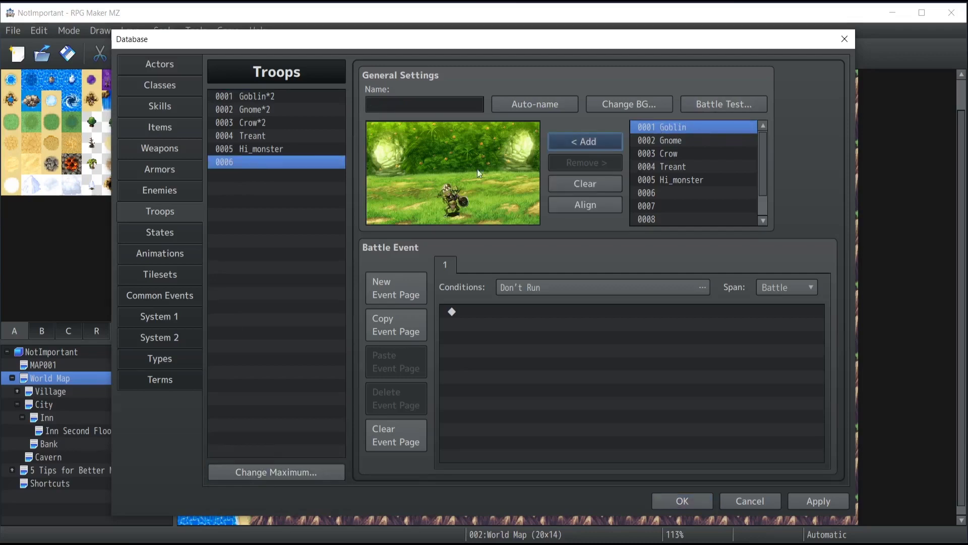
{"action": "left_click_drag", "start_coordinate": [461, 202], "coordinate": [460, 179]}
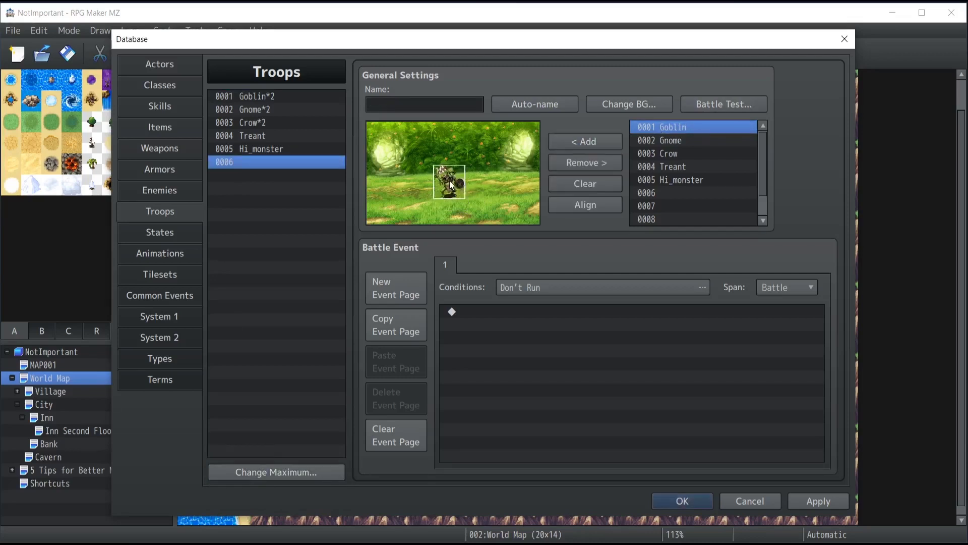
{"action": "left_click", "coordinate": [537, 105]}
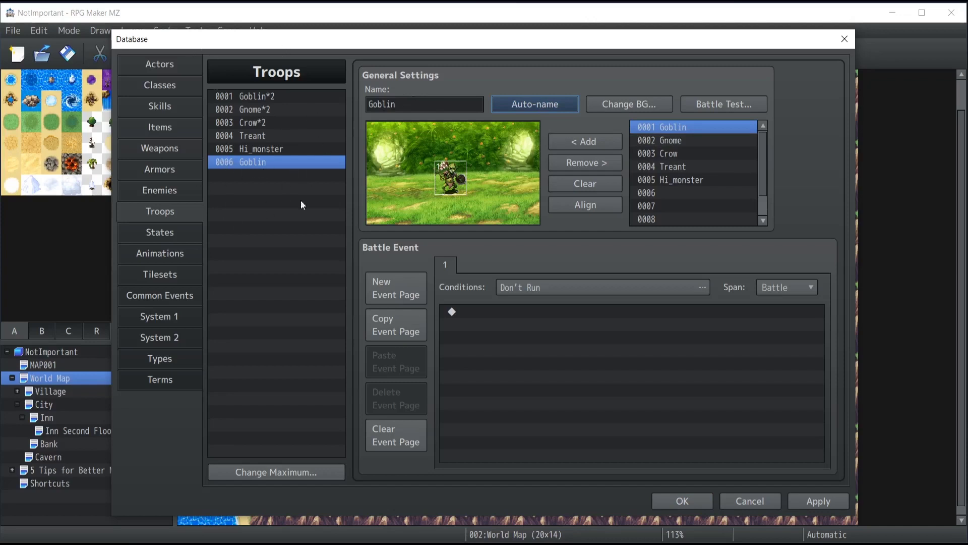
{"action": "left_click_drag", "start_coordinate": [461, 166], "coordinate": [459, 177]}
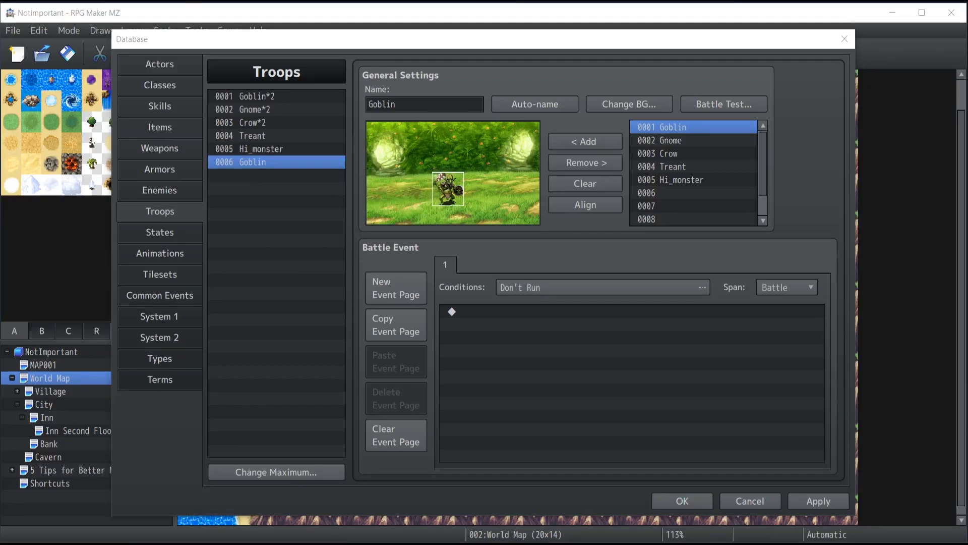
{"action": "left_click_drag", "start_coordinate": [450, 184], "coordinate": [514, 179]}
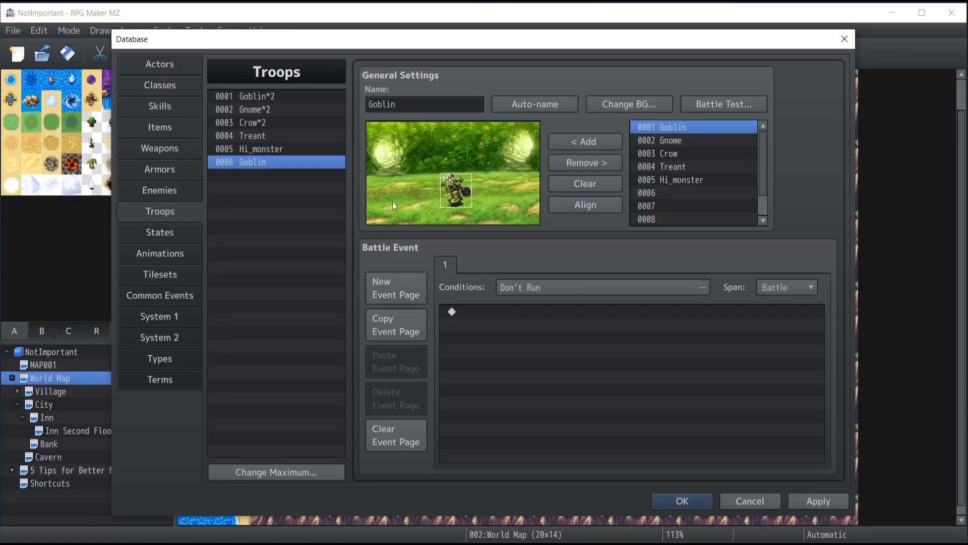
{"action": "left_click", "coordinate": [619, 104]}
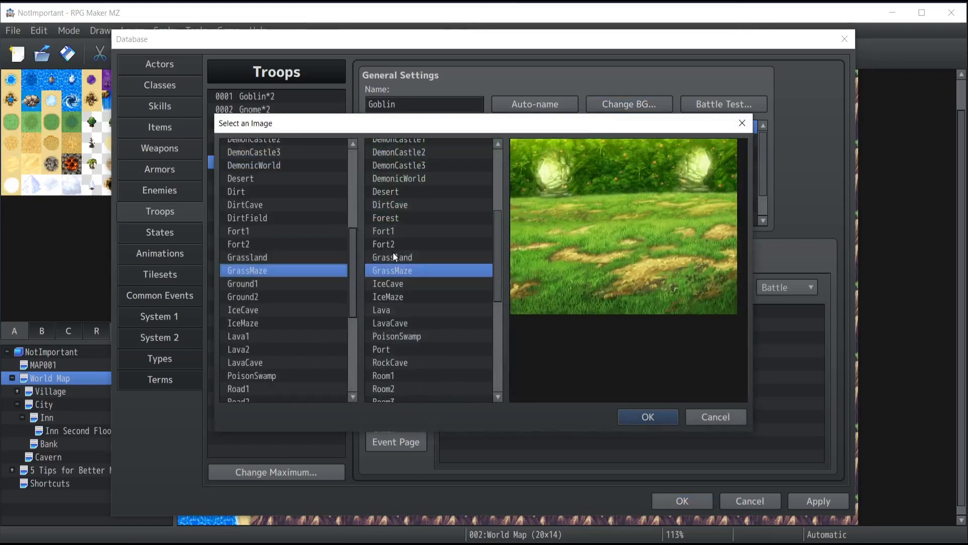
Preview the Grassland, Fort2 and DirtField backgrounds, then cancel without changing anything.
{"action": "left_click", "coordinate": [398, 257]}
{"action": "left_click", "coordinate": [250, 257]}
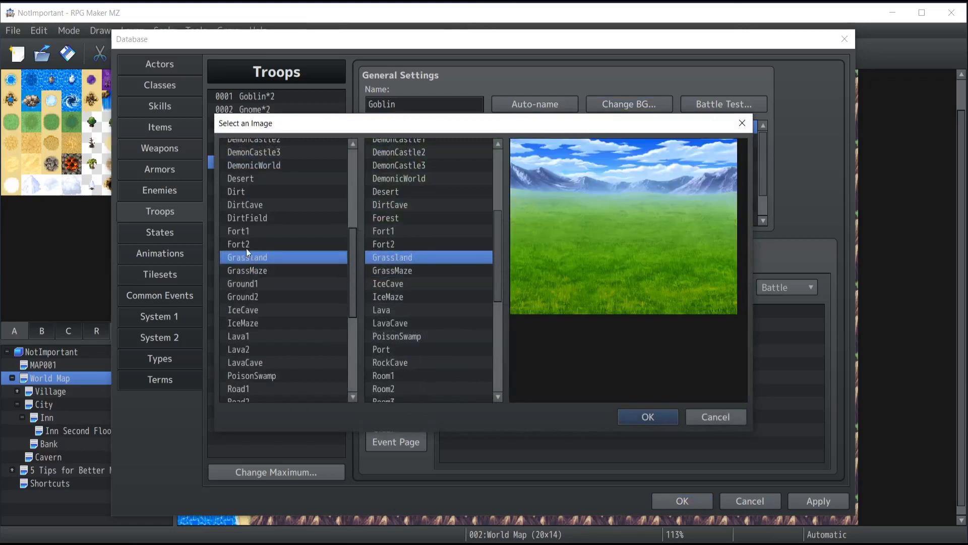
{"action": "left_click", "coordinate": [245, 244]}
{"action": "left_click", "coordinate": [250, 218]}
{"action": "key", "text": "Escape"}
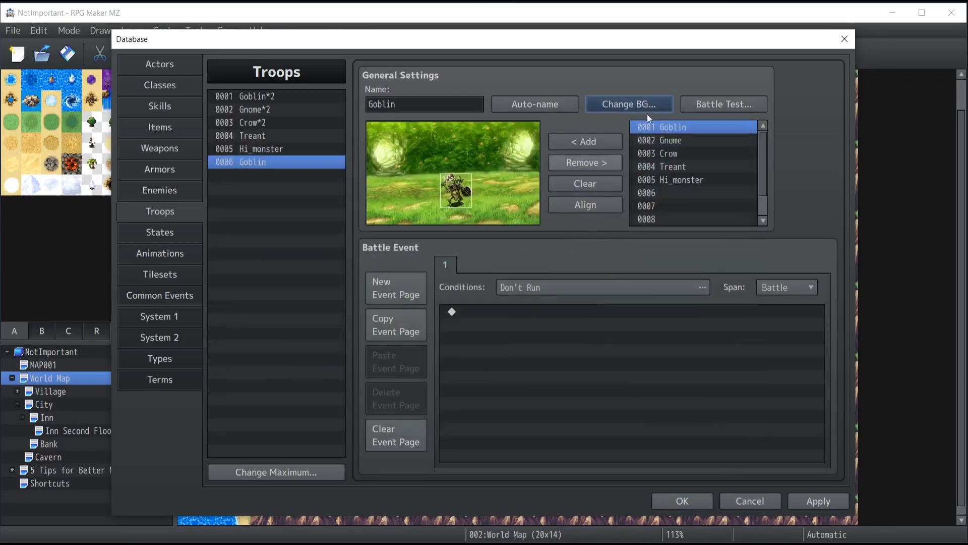
{"action": "left_click", "coordinate": [623, 106]}
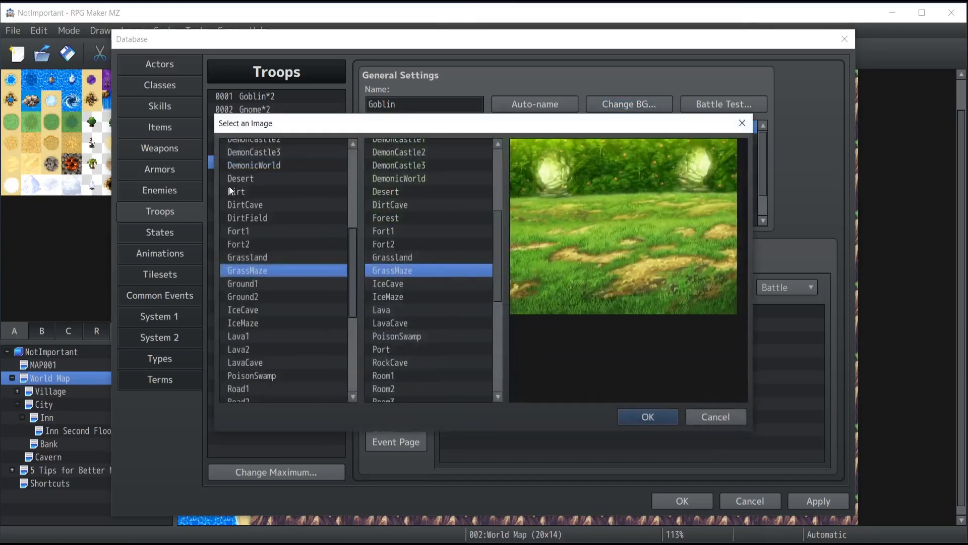
{"action": "scroll", "coordinate": [295, 229], "scroll_direction": "up", "scroll_amount": 4}
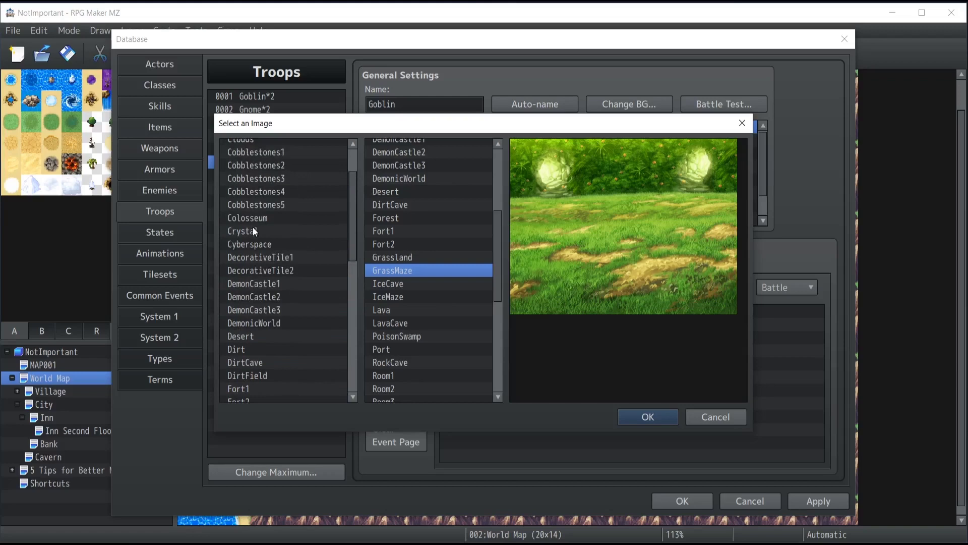
{"action": "left_click", "coordinate": [722, 414]}
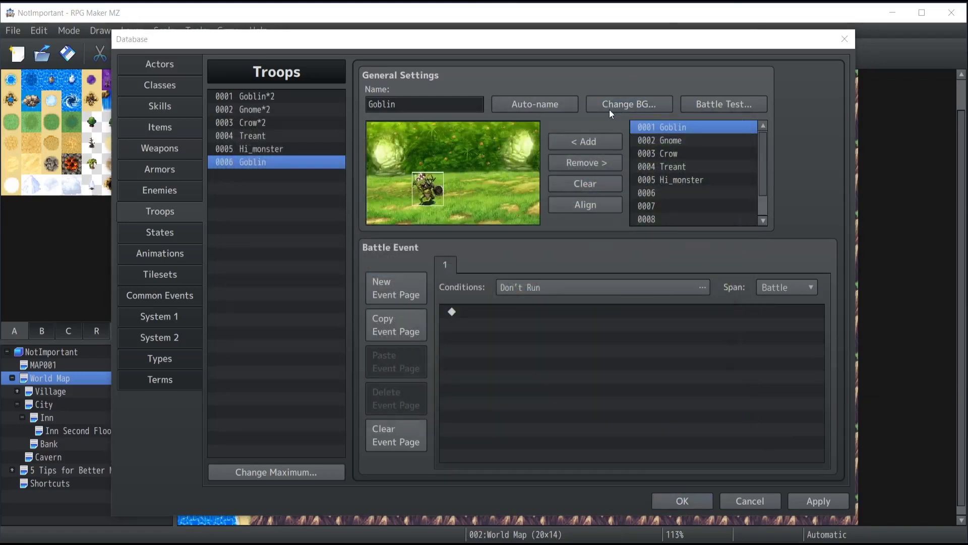
Set the troop's battle background to DirtCave ground with the Desert backdrop.
{"action": "left_click", "coordinate": [609, 106]}
{"action": "left_click", "coordinate": [282, 205]}
{"action": "left_click", "coordinate": [425, 191]}
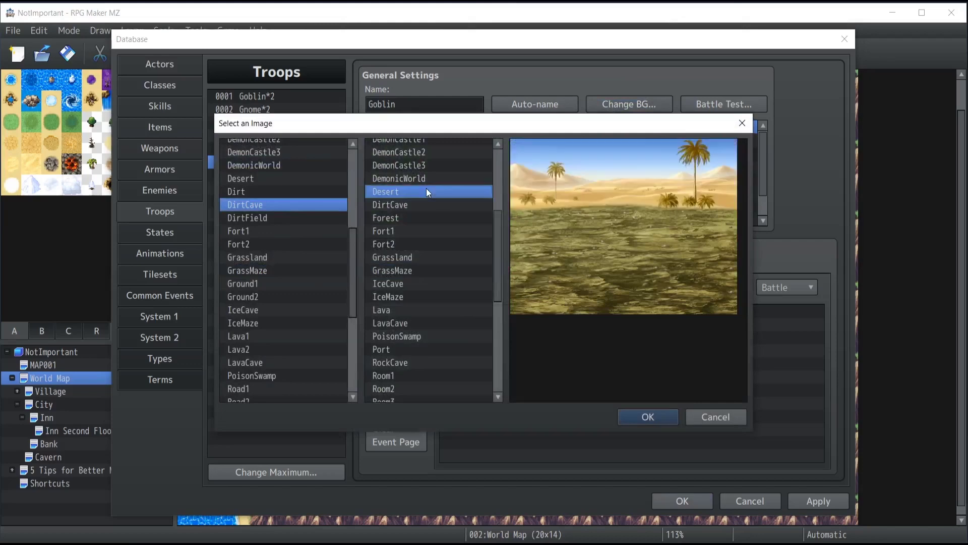
{"action": "left_click", "coordinate": [647, 416]}
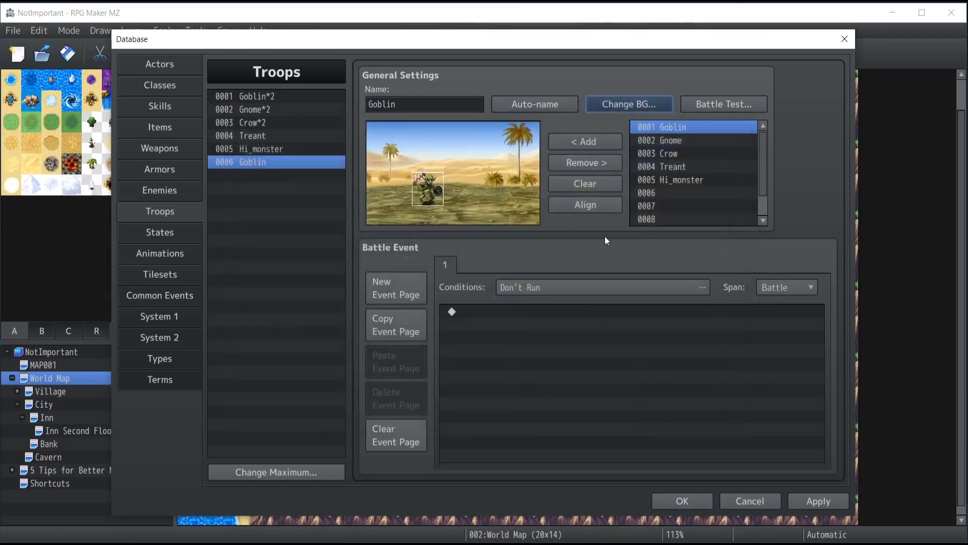
{"action": "left_click", "coordinate": [716, 103]}
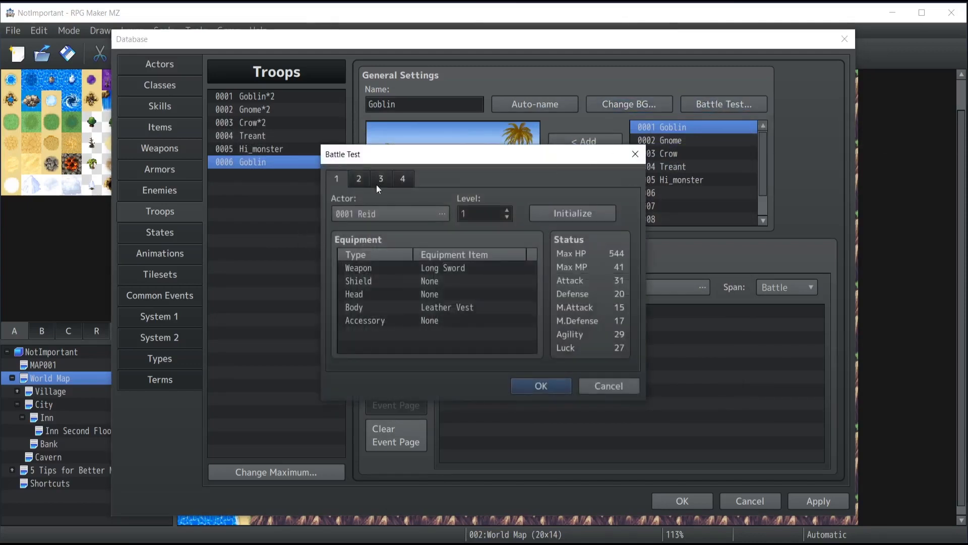
Review Battle Test party slots 2–4 and set the second slot's actor to None.
{"action": "left_click", "coordinate": [359, 177]}
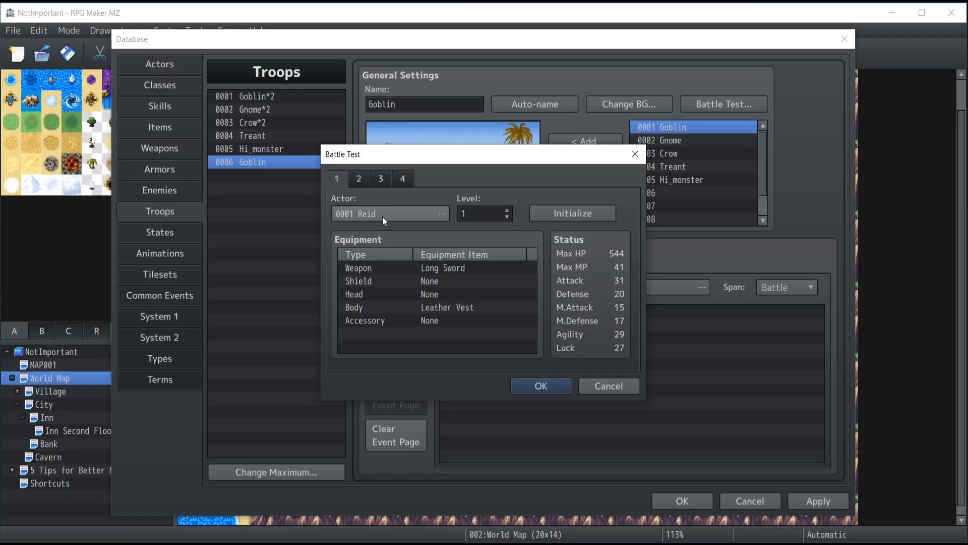
{"action": "left_click", "coordinate": [380, 178]}
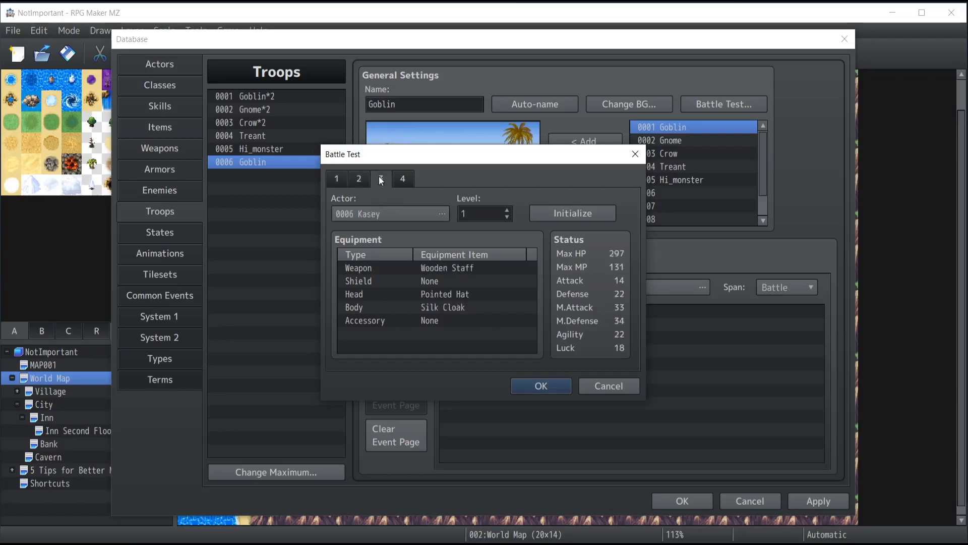
{"action": "left_click", "coordinate": [402, 178]}
{"action": "left_click", "coordinate": [336, 178]}
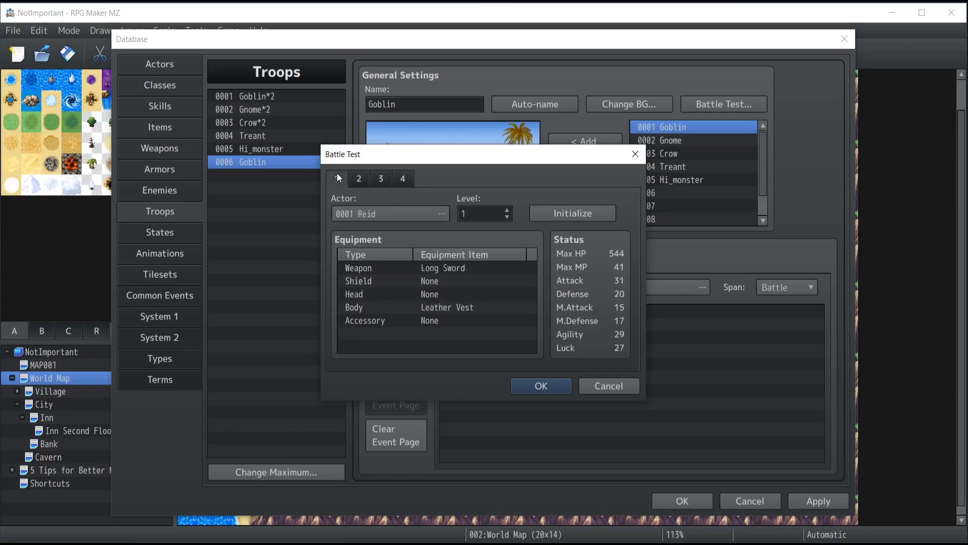
{"action": "left_click", "coordinate": [361, 177]}
{"action": "left_click", "coordinate": [403, 216]}
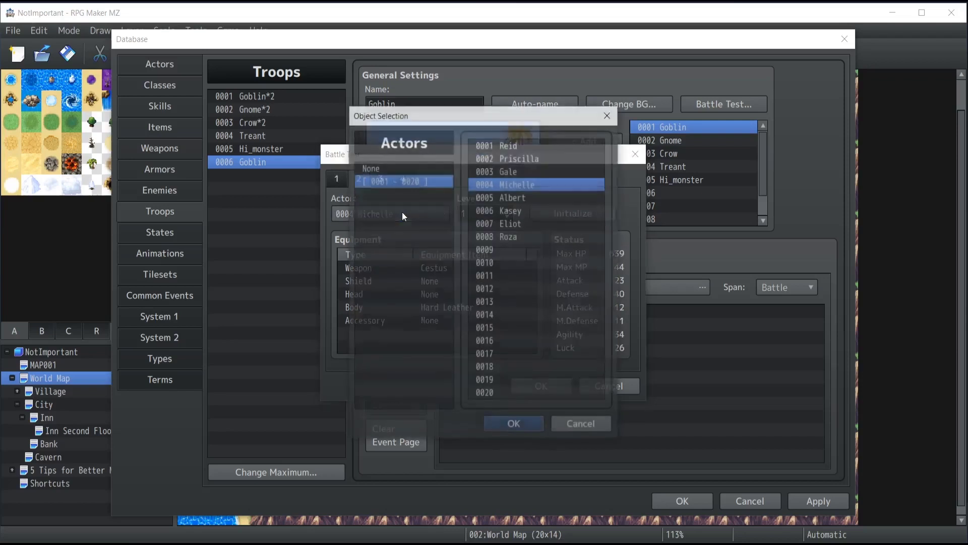
{"action": "left_click", "coordinate": [392, 166]}
{"action": "left_click", "coordinate": [514, 425]}
Set the third and fourth party slots' actors to None as well.
{"action": "left_click", "coordinate": [381, 178]}
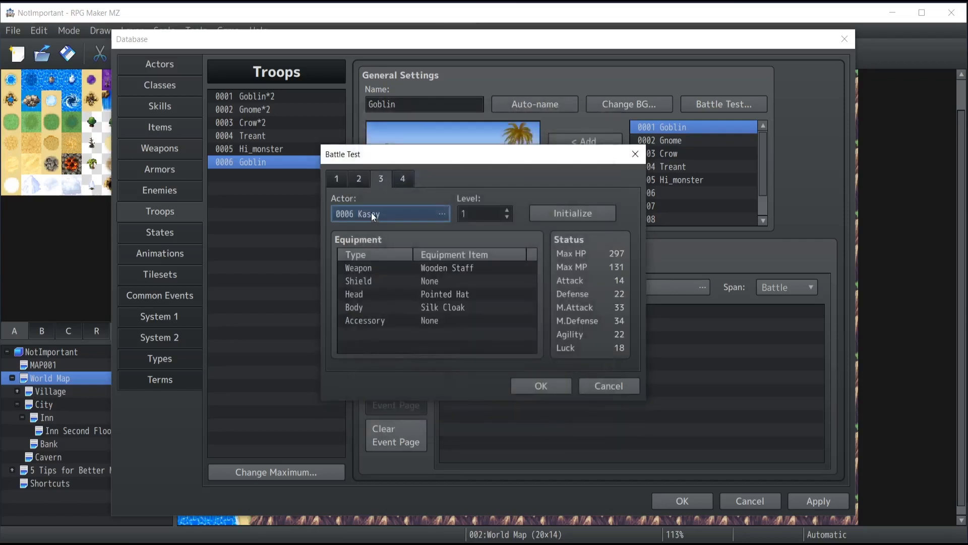
{"action": "left_click", "coordinate": [371, 212]}
{"action": "left_click", "coordinate": [379, 166]}
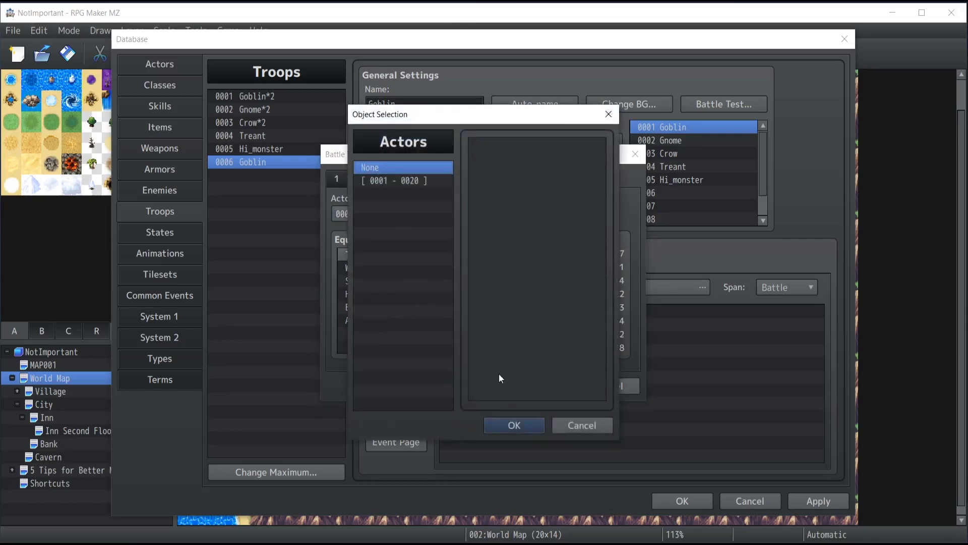
{"action": "left_click", "coordinate": [514, 423]}
{"action": "left_click", "coordinate": [401, 178]}
{"action": "left_click", "coordinate": [374, 212]}
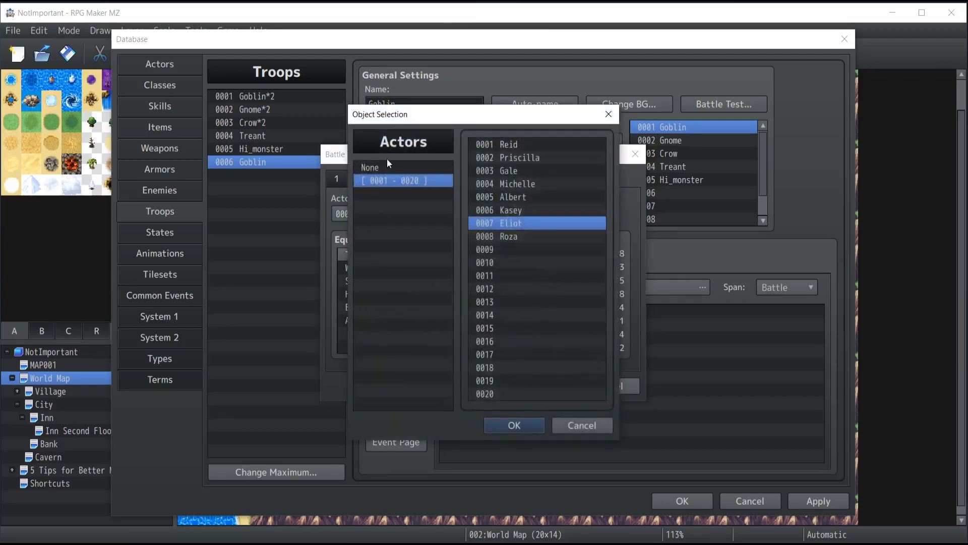
{"action": "left_click", "coordinate": [387, 165]}
{"action": "left_click", "coordinate": [506, 425]}
Equip Reid with a Machete and raise his test level to 8.
{"action": "left_click", "coordinate": [334, 179]}
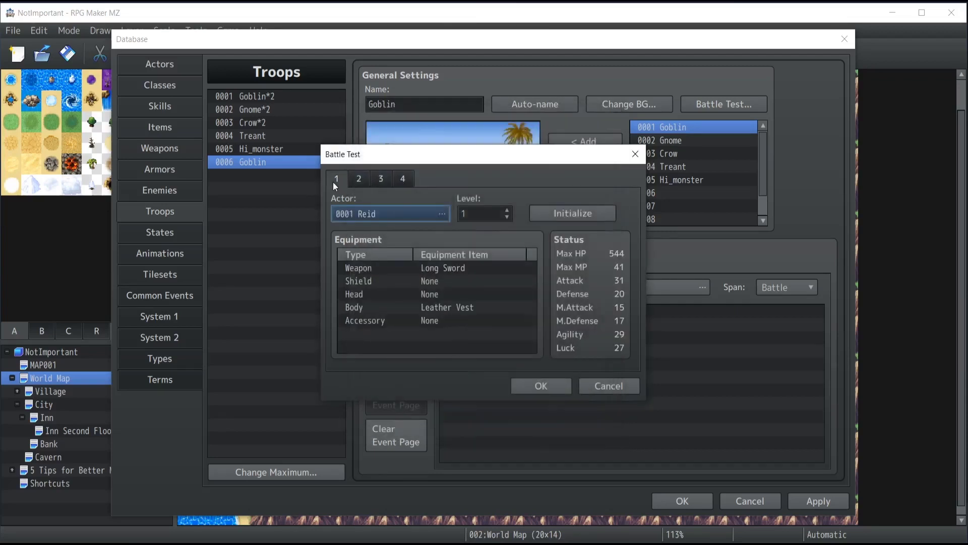
{"action": "double_click", "coordinate": [383, 268]}
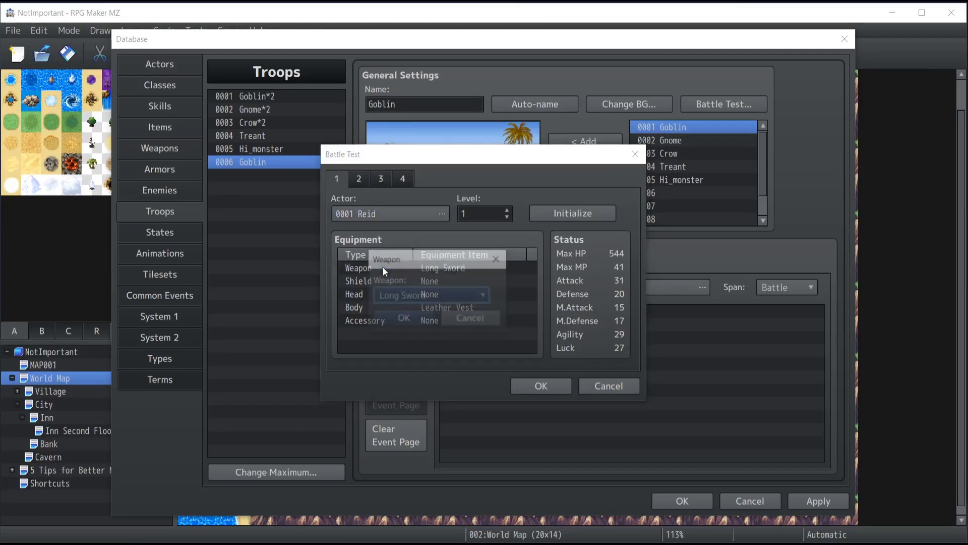
{"action": "left_click", "coordinate": [446, 294]}
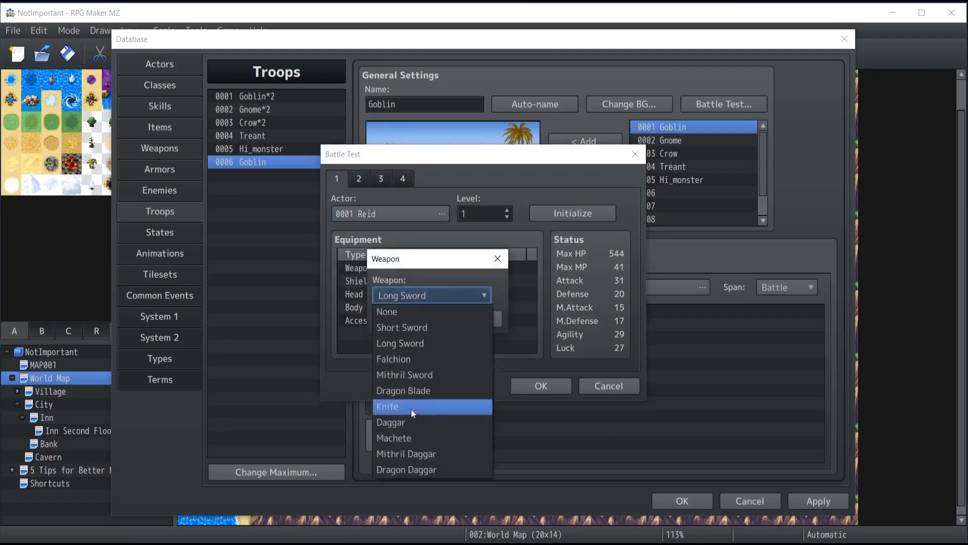
{"action": "left_click", "coordinate": [413, 439]}
{"action": "left_click", "coordinate": [398, 325]}
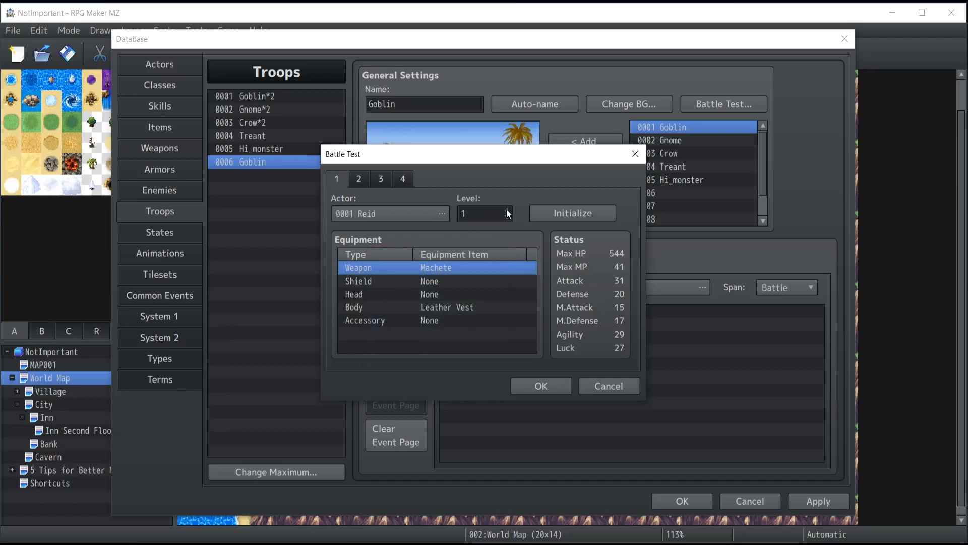
{"action": "scroll", "coordinate": [507, 211], "scroll_direction": "up", "scroll_amount": 6}
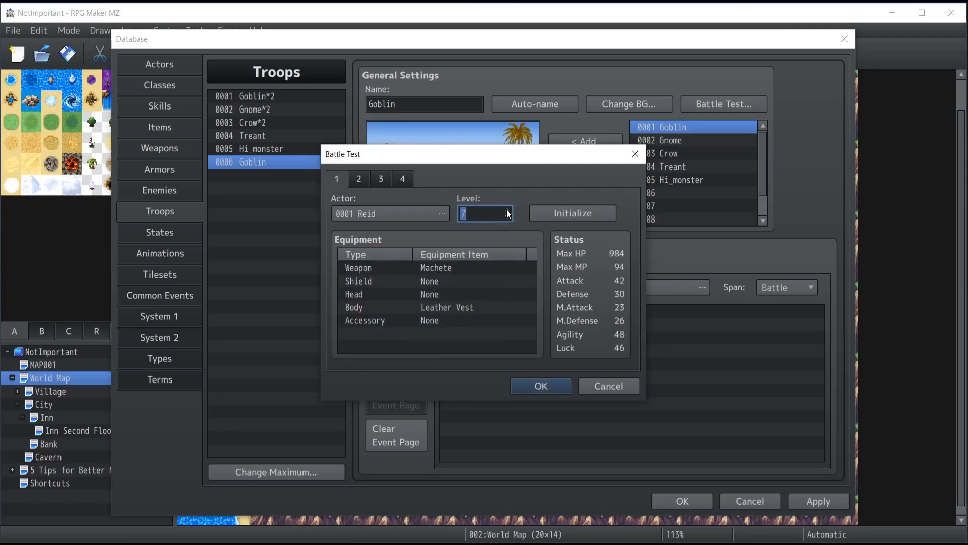
{"action": "scroll", "coordinate": [506, 210], "scroll_direction": "up", "scroll_amount": 1}
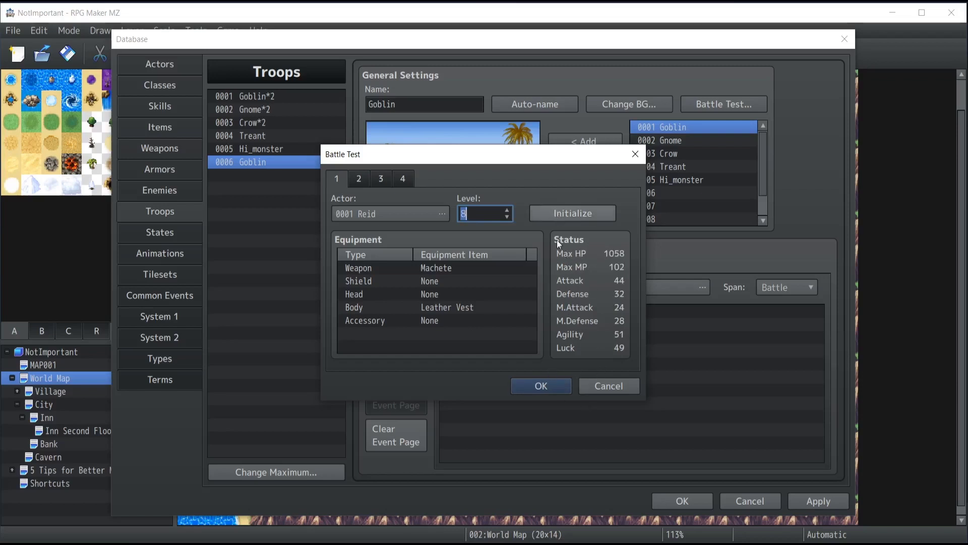
{"action": "left_click", "coordinate": [549, 389]}
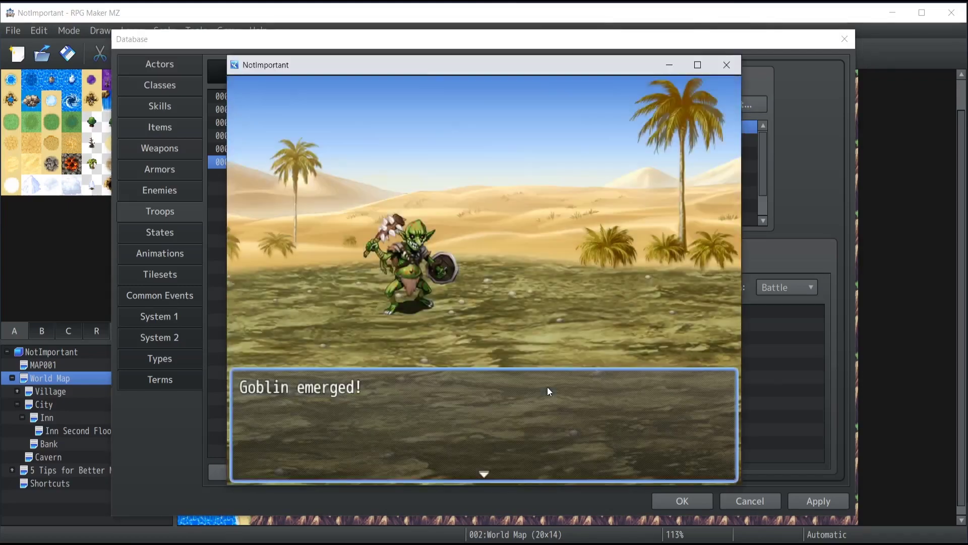
{"action": "left_click", "coordinate": [519, 259]}
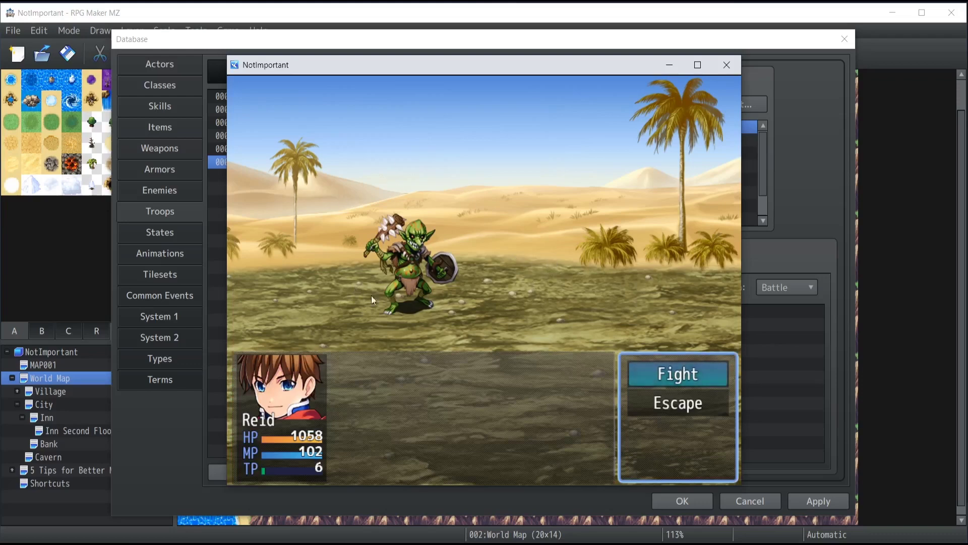
{"action": "key", "text": "Return"}
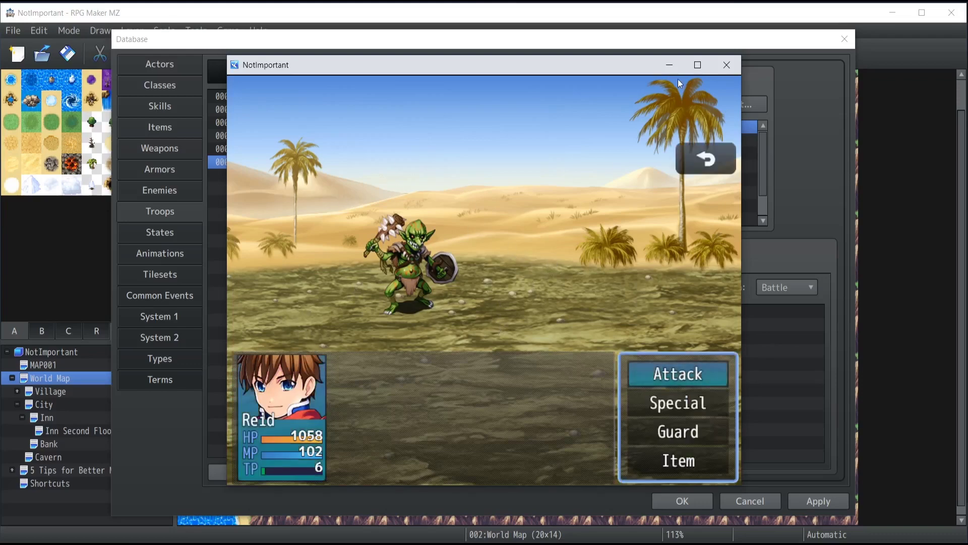
{"action": "left_click", "coordinate": [726, 65]}
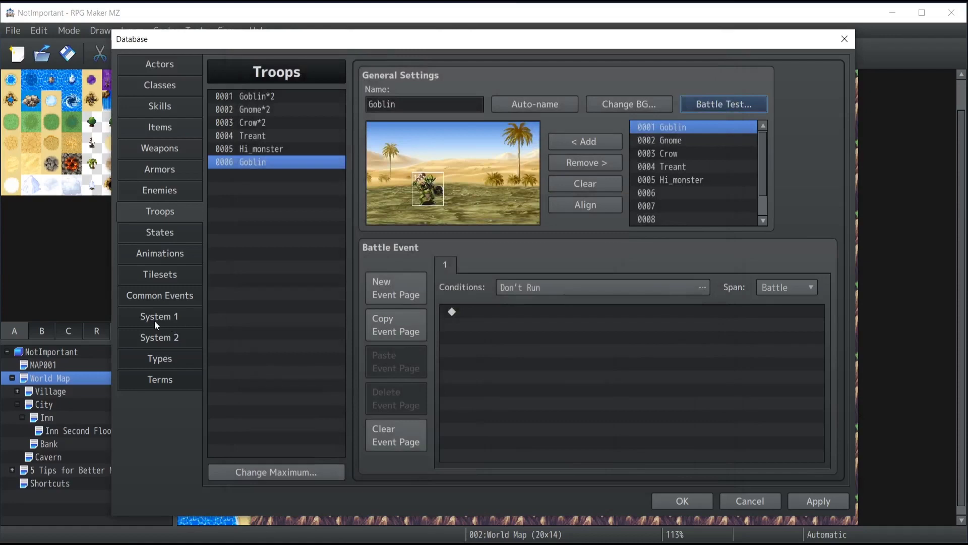
Switch the System 1 Battle Screen to Side-view and return to the Goblin troop.
{"action": "left_click", "coordinate": [149, 318]}
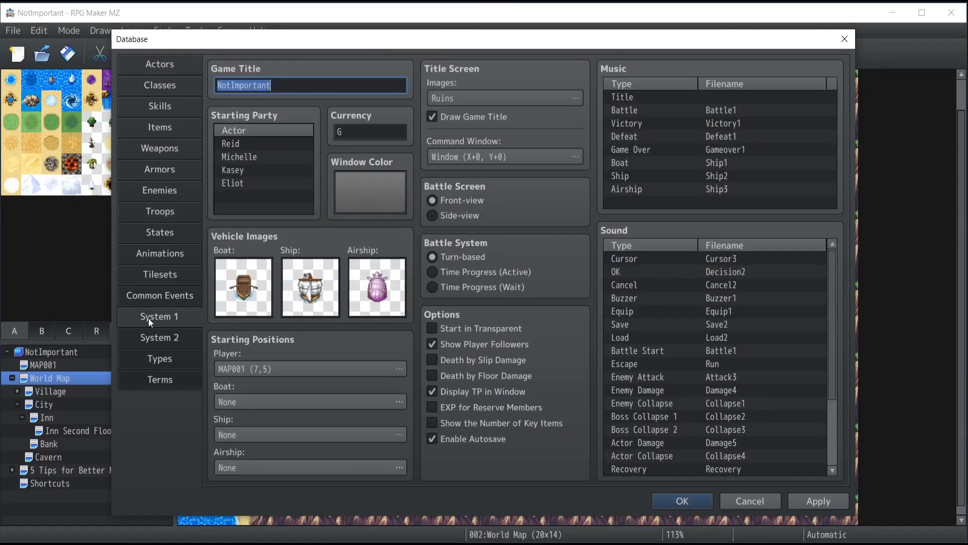
{"action": "left_click", "coordinate": [433, 215]}
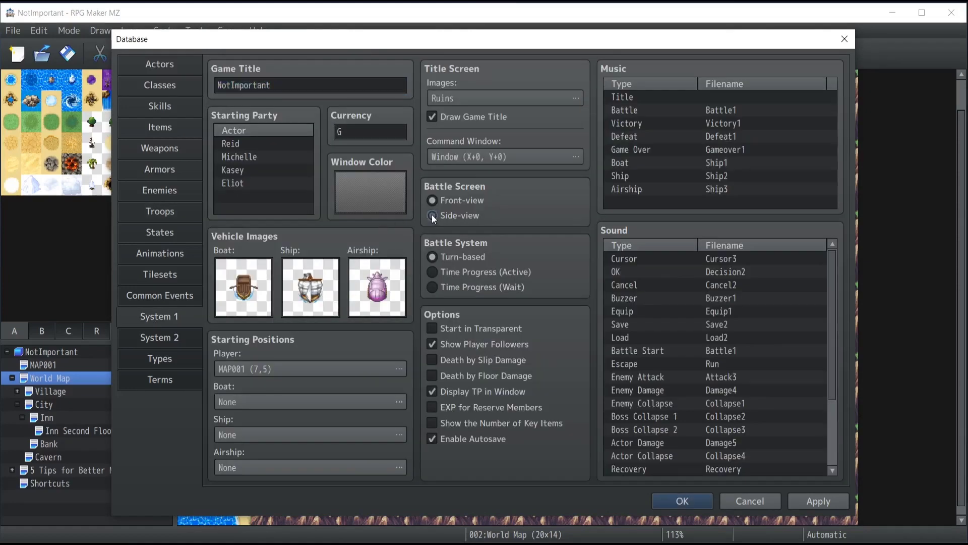
{"action": "left_click", "coordinate": [159, 191]}
{"action": "left_click", "coordinate": [152, 214]}
Run a side-view test battle with Reid alone and attack the Goblin until victory.
{"action": "left_click", "coordinate": [731, 104]}
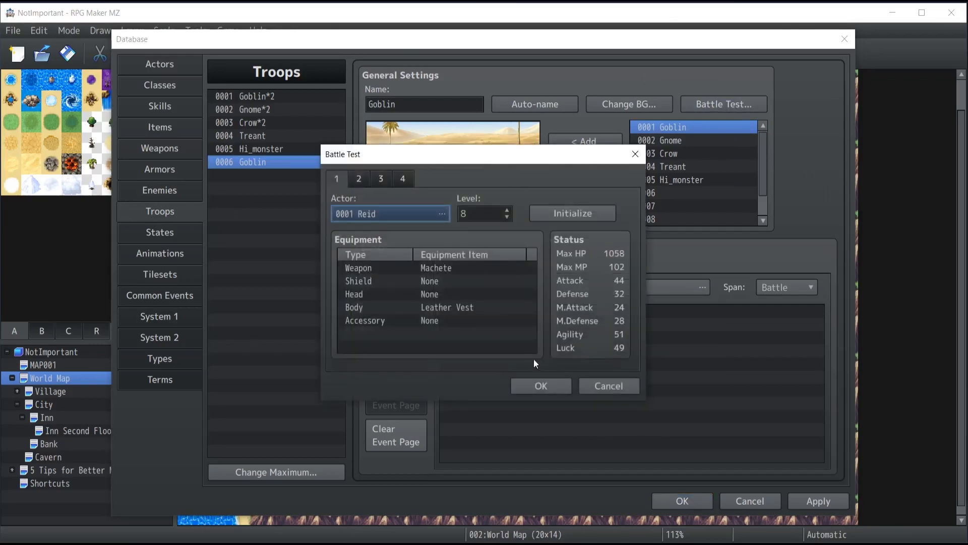
{"action": "left_click", "coordinate": [368, 185]}
{"action": "left_click", "coordinate": [344, 185]}
{"action": "left_click", "coordinate": [528, 384]}
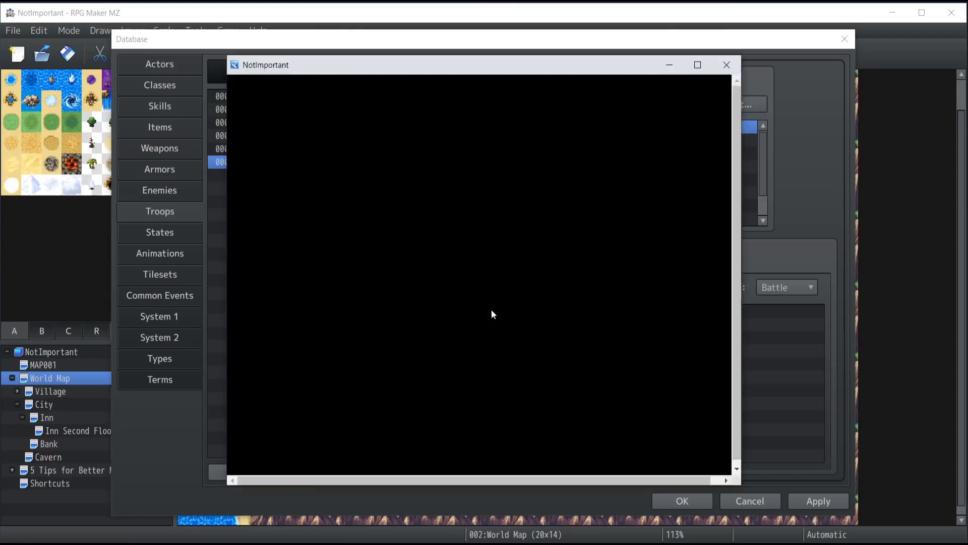
{"action": "key", "text": "Return"}
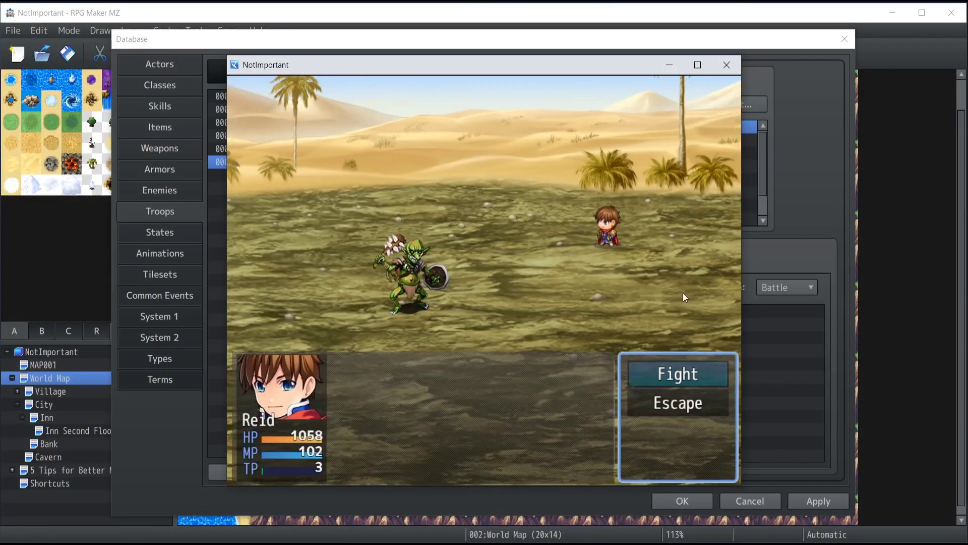
{"action": "key", "text": "Return"}
{"action": "key", "text": "Return"}
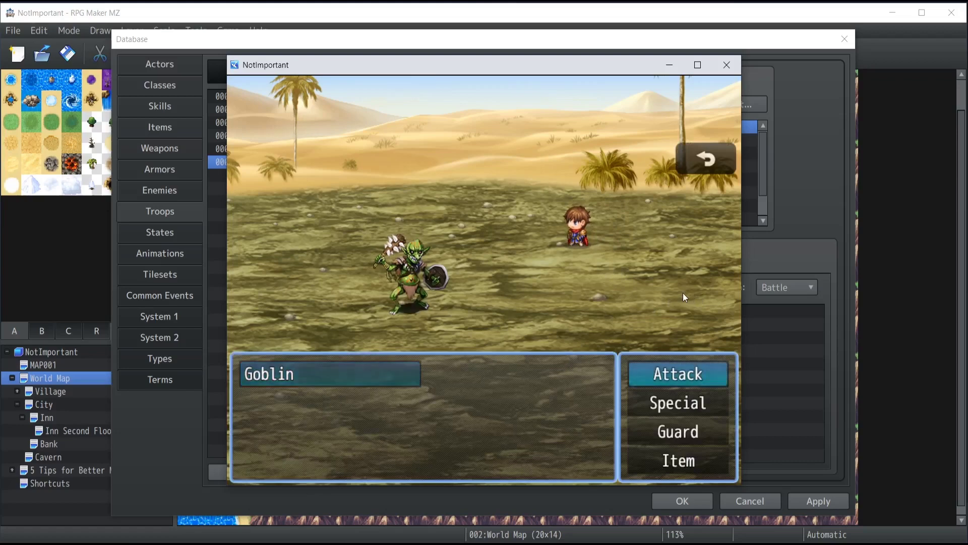
{"action": "key", "text": "Return"}
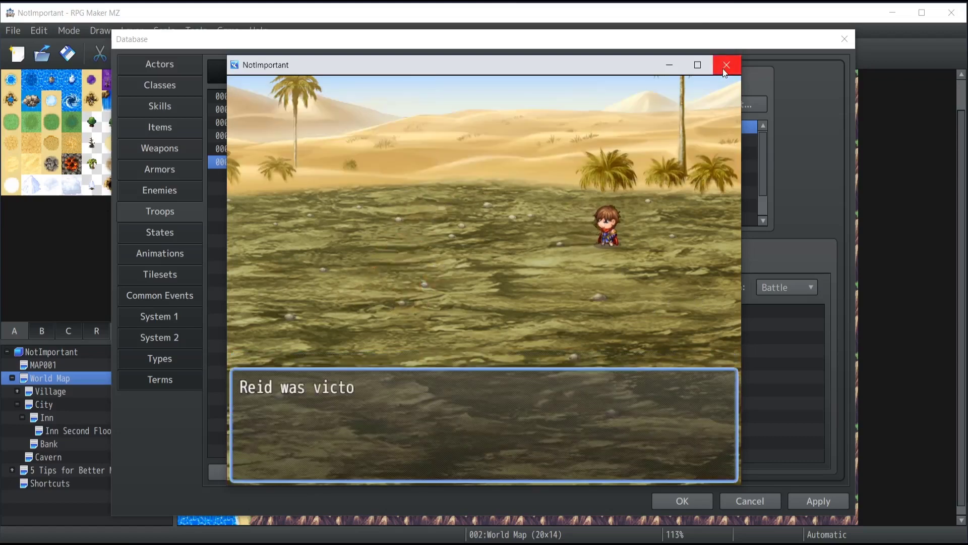
Close the finished battle, reset Reid's test settings to level 1 defaults, and cancel Battle Test.
{"action": "left_click", "coordinate": [726, 66]}
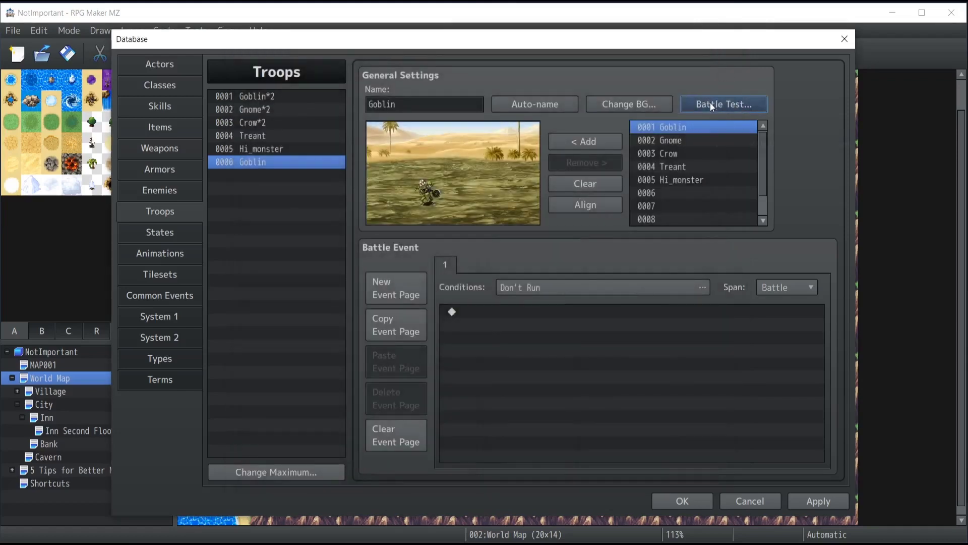
{"action": "left_click", "coordinate": [711, 104]}
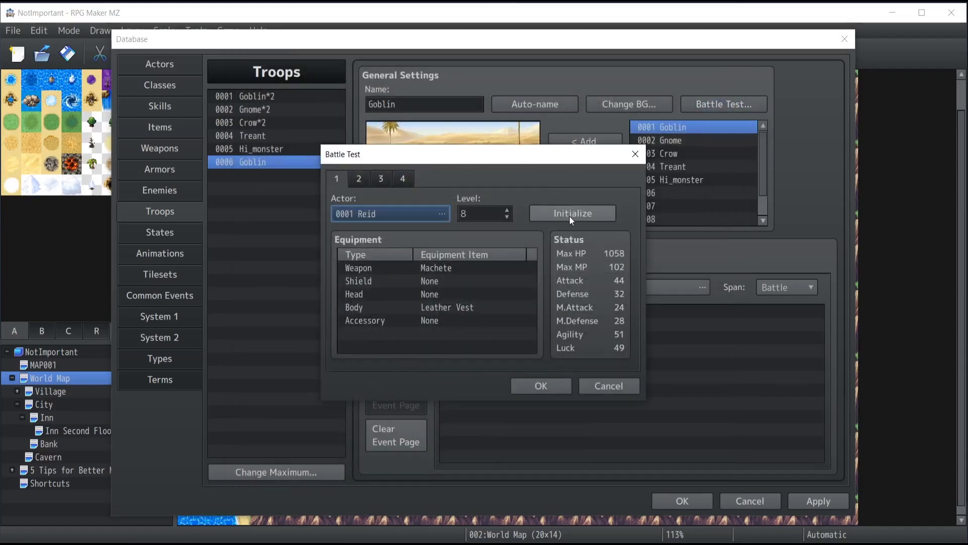
{"action": "left_click", "coordinate": [573, 215]}
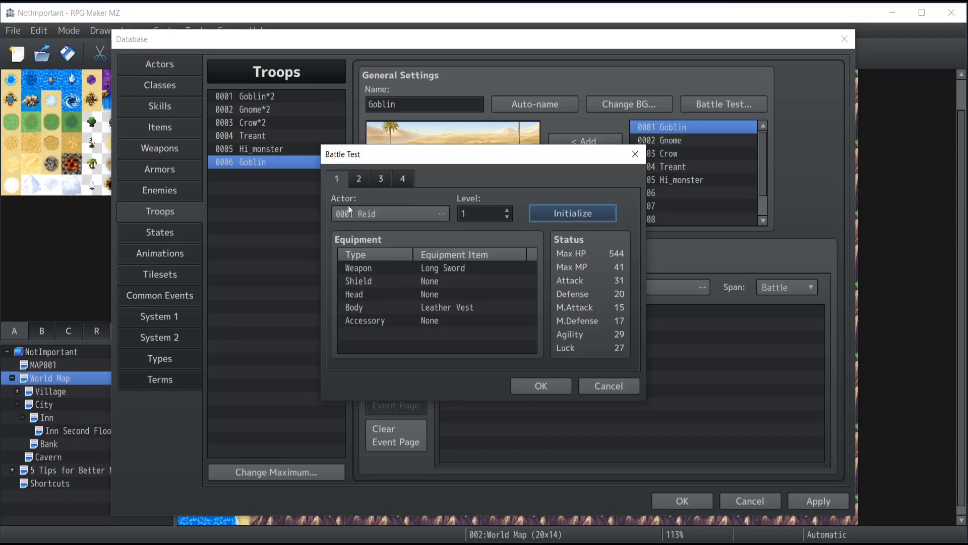
{"action": "left_click", "coordinate": [590, 385]}
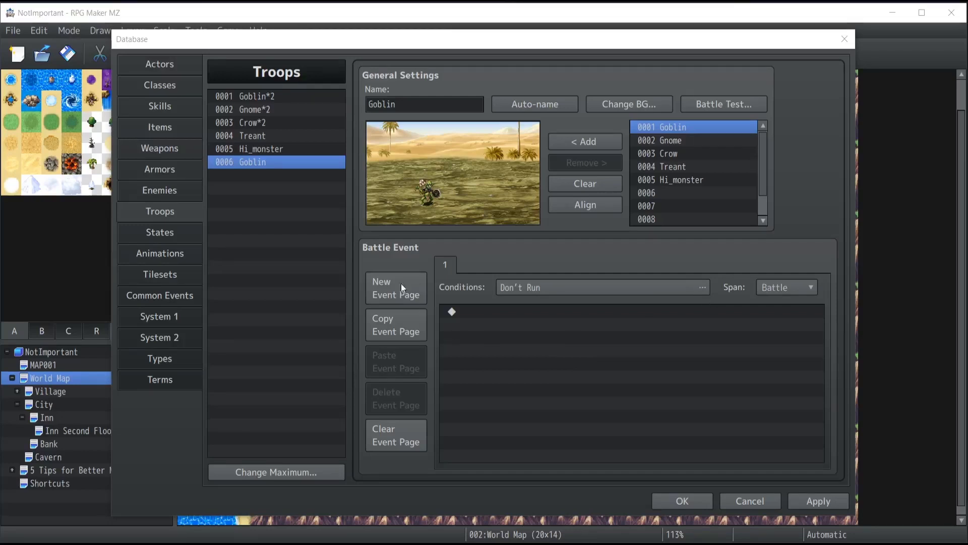
{"action": "left_click", "coordinate": [472, 342]}
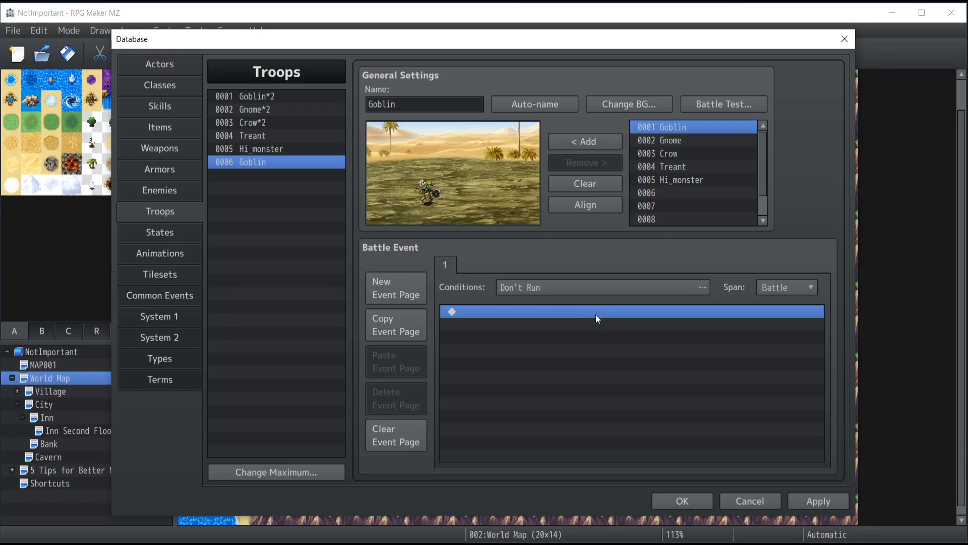
{"action": "left_click", "coordinate": [789, 287]}
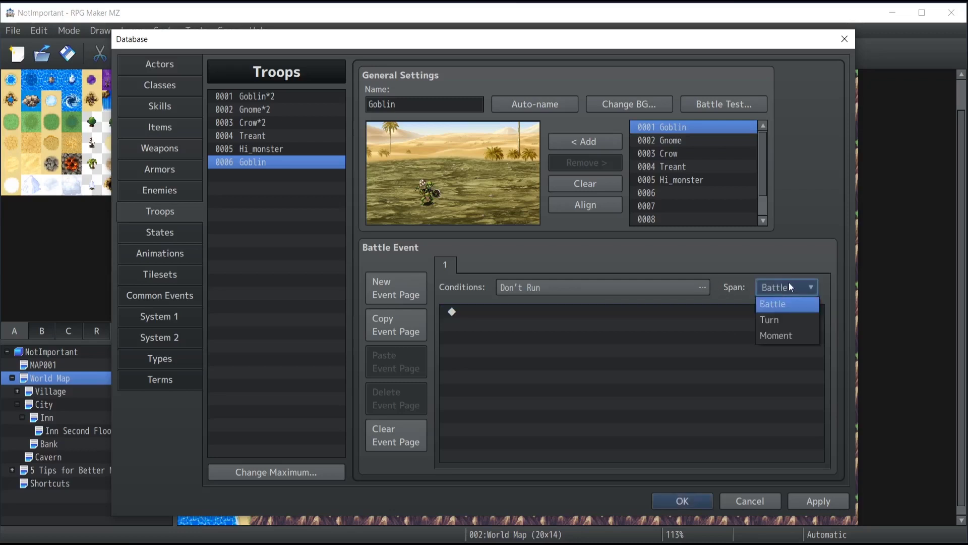
{"action": "left_click", "coordinate": [779, 321]}
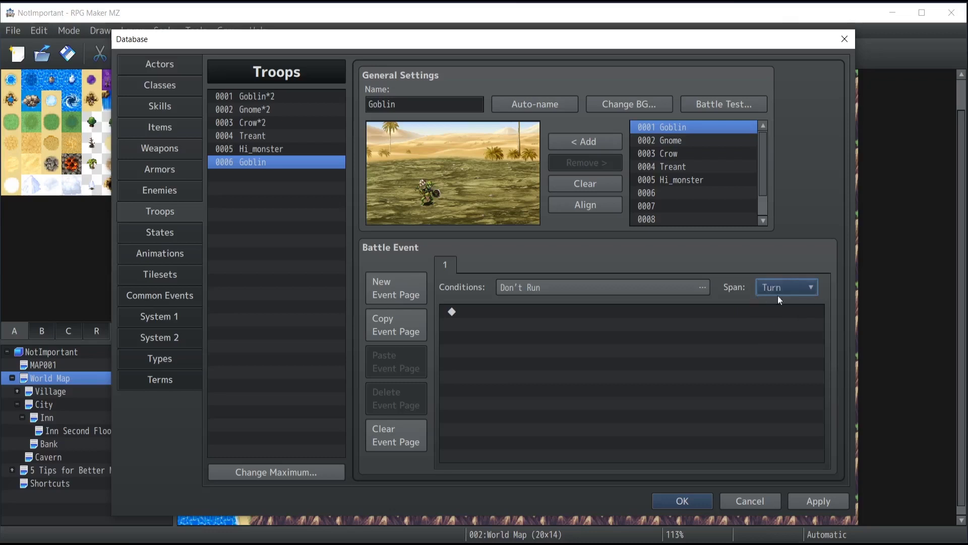
{"action": "left_click", "coordinate": [781, 286]}
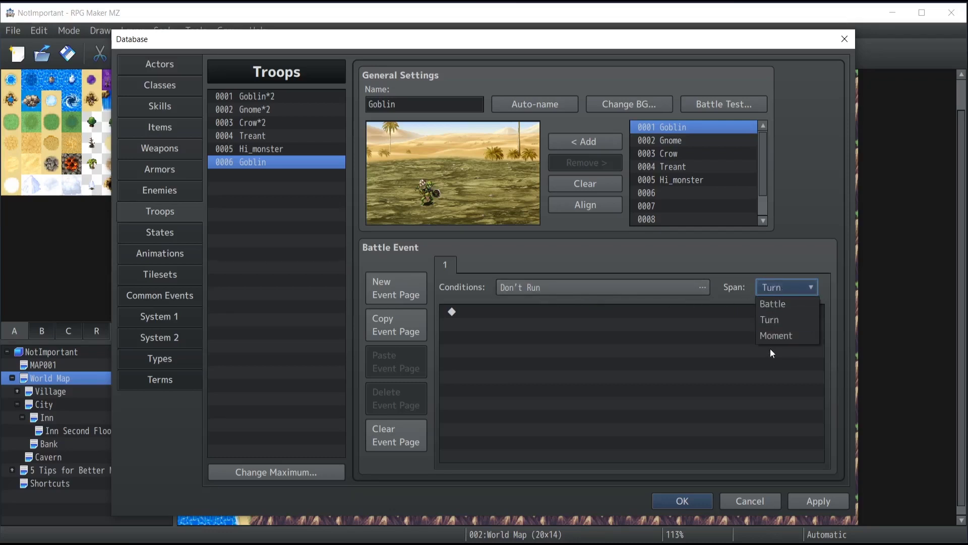
{"action": "left_click", "coordinate": [779, 339]}
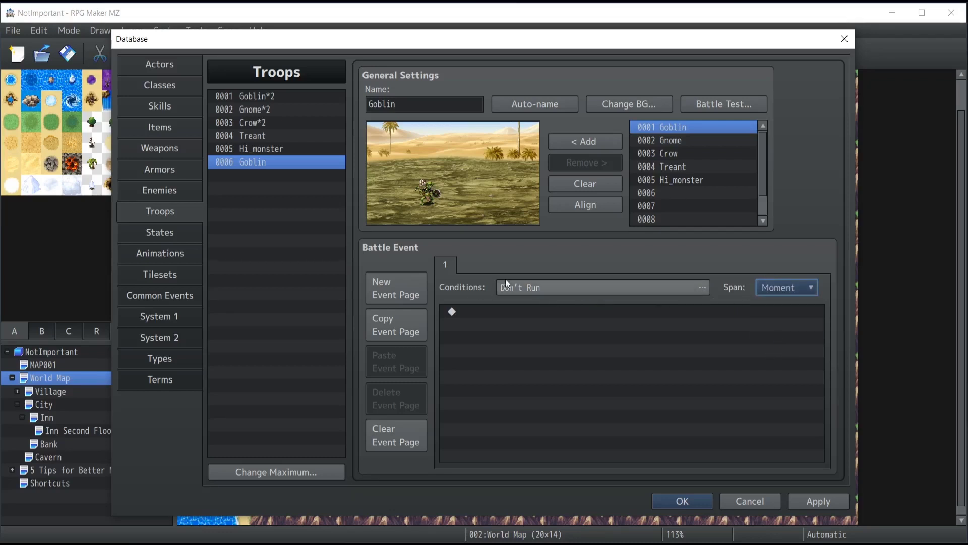
{"action": "left_click", "coordinate": [779, 287]}
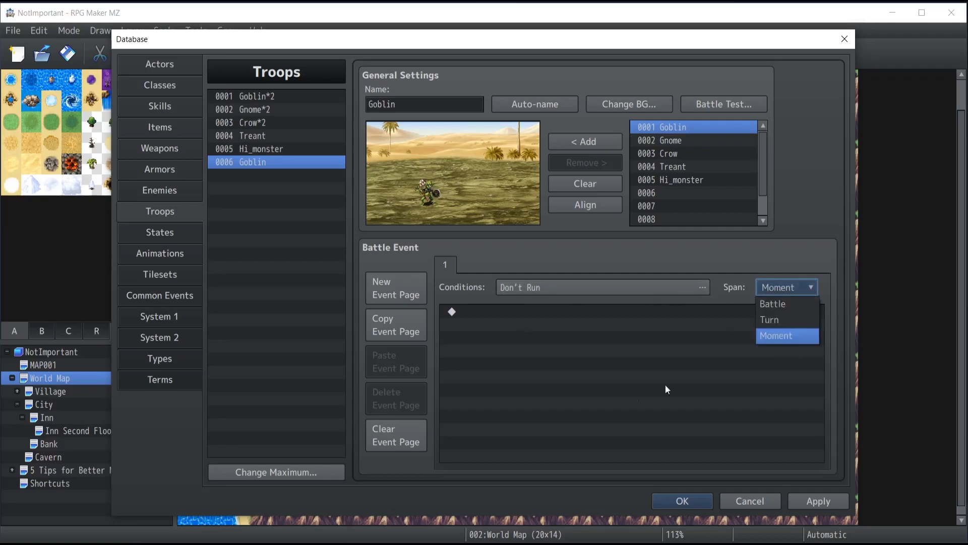
{"action": "left_click", "coordinate": [778, 304]}
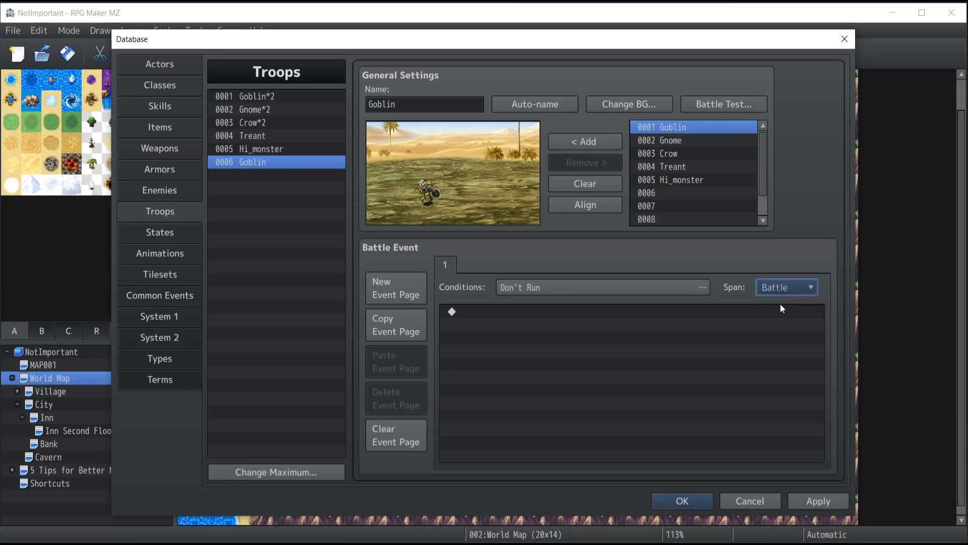
Set the Goblin troop's battle event condition to Turn 1.
{"action": "left_click", "coordinate": [564, 286]}
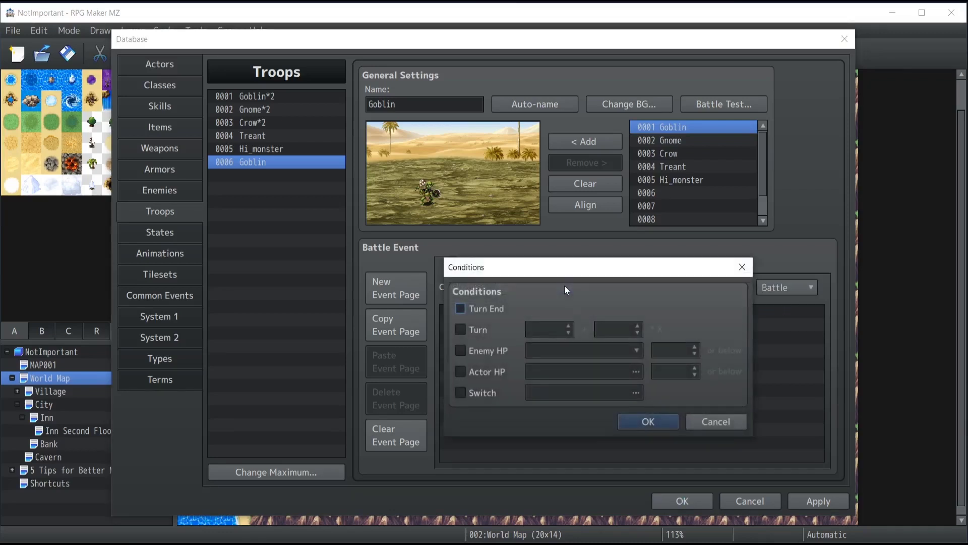
{"action": "left_click", "coordinate": [461, 330]}
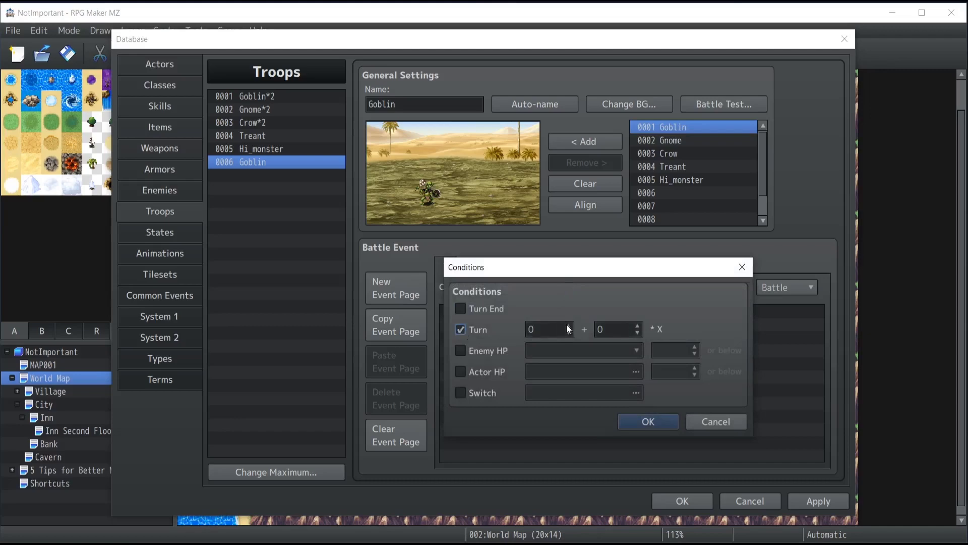
{"action": "key", "text": "Tab"}
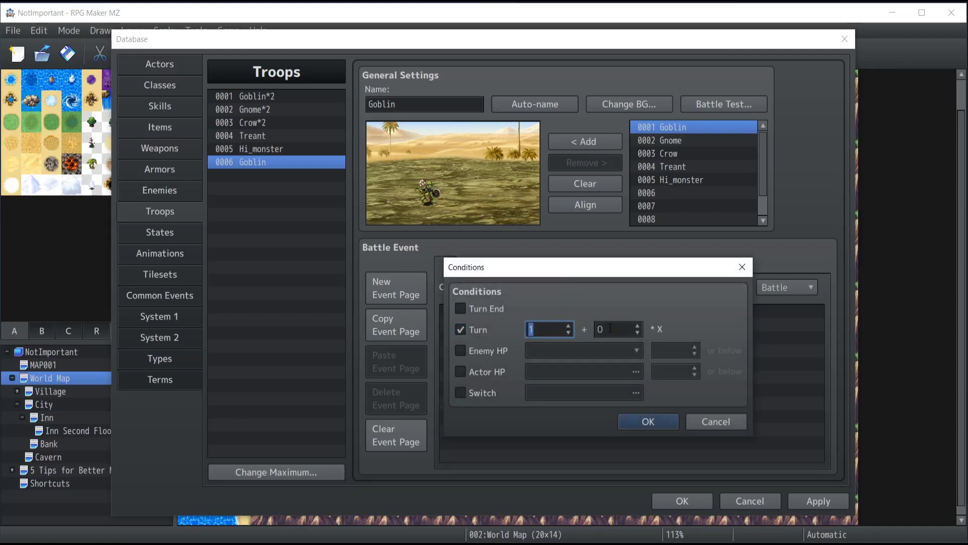
{"action": "left_click", "coordinate": [649, 421]}
Add a Show Text command using Reid's face from the Actor1 face set.
{"action": "double_click", "coordinate": [504, 312]}
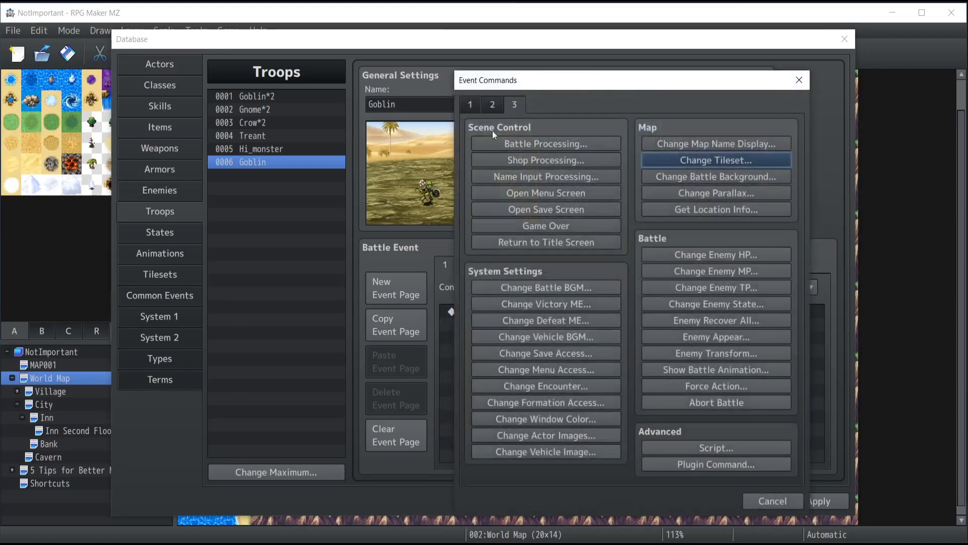
{"action": "left_click", "coordinate": [476, 108]}
{"action": "left_click", "coordinate": [531, 143]}
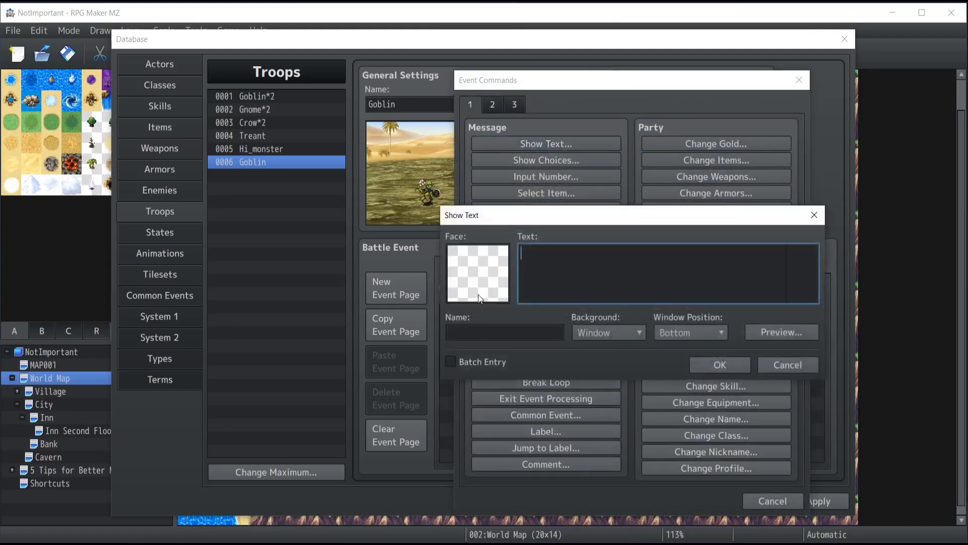
{"action": "double_click", "coordinate": [479, 285]}
{"action": "left_click", "coordinate": [426, 180]}
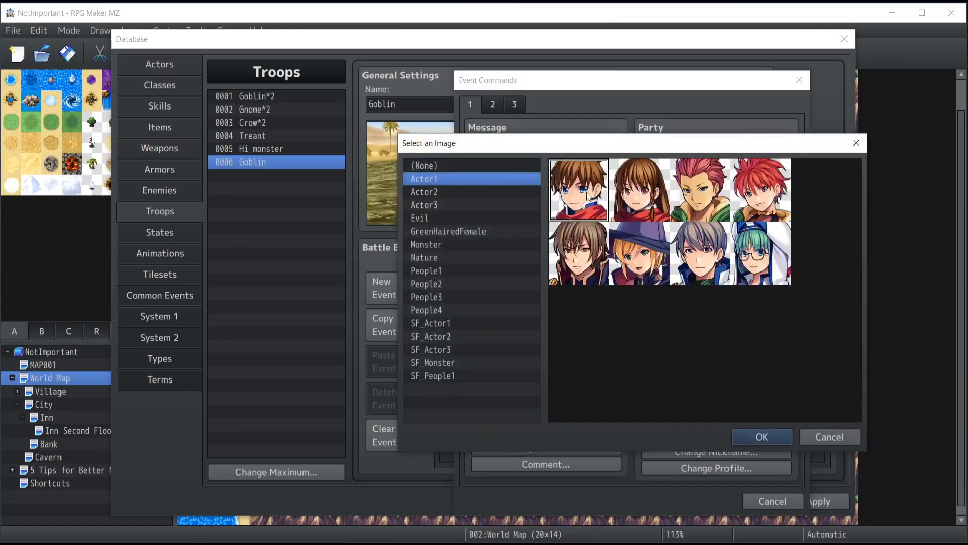
{"action": "left_click", "coordinate": [749, 438]}
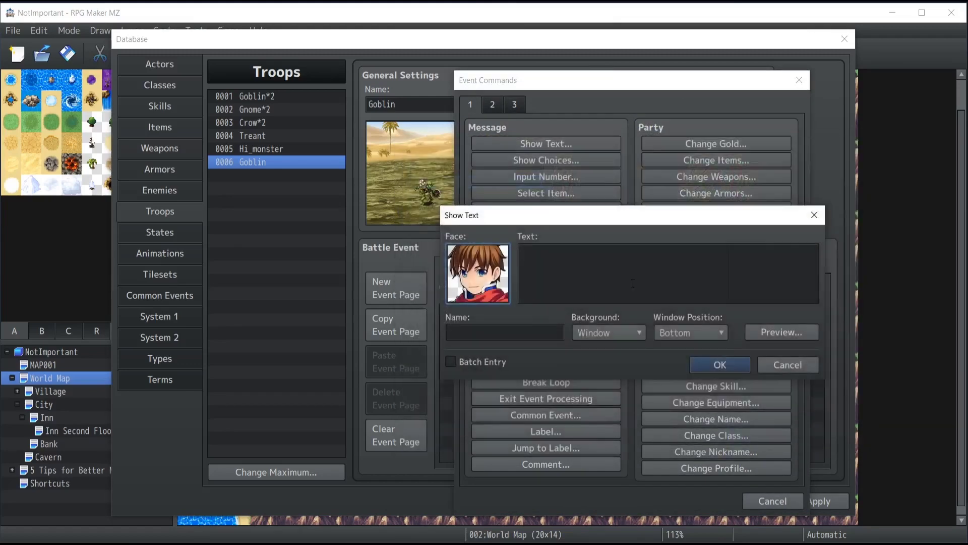
Give the message the name Reid and the text "You're gonna die... Mwuhahahaahha".
{"action": "left_click", "coordinate": [475, 331]}
{"action": "type", "text": "Reid"}
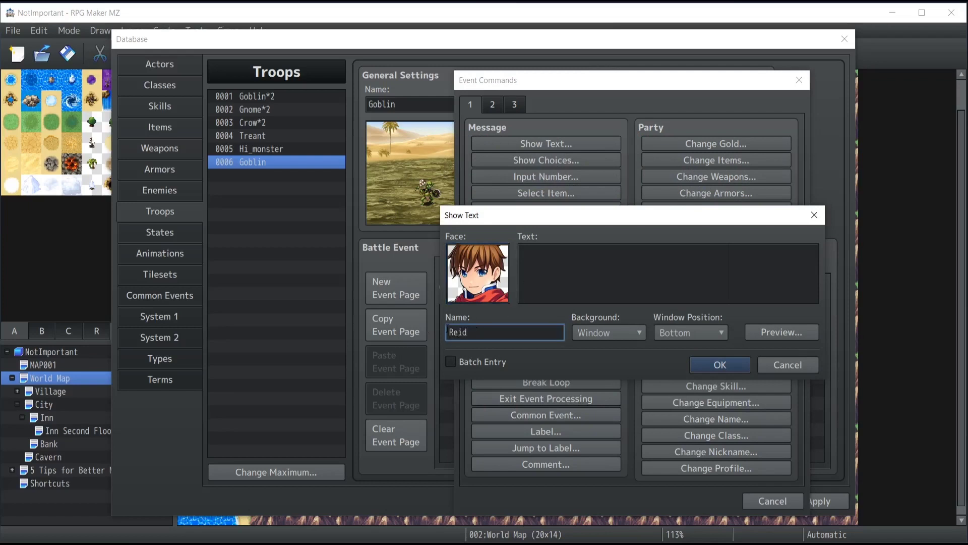
{"action": "left_click", "coordinate": [575, 268]}
{"action": "type", "text": "You're"}
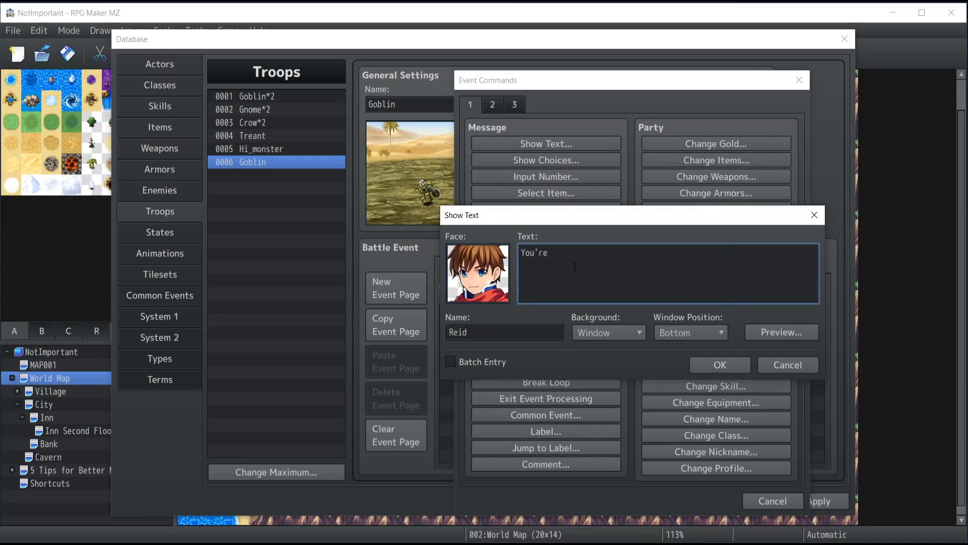
{"action": "type", "text": " gonna die... Mwuhahahaah"}
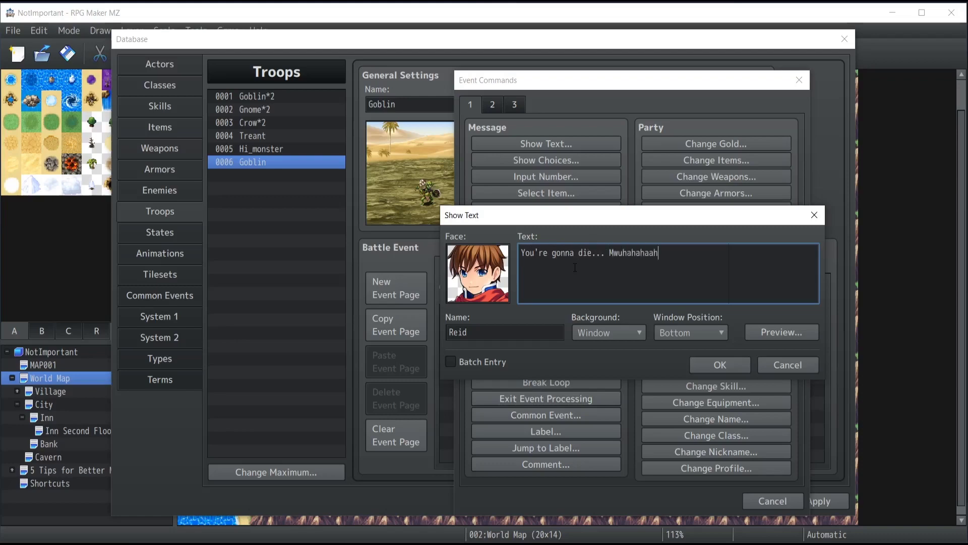
{"action": "type", "text": "ha"}
{"action": "left_click", "coordinate": [721, 362]}
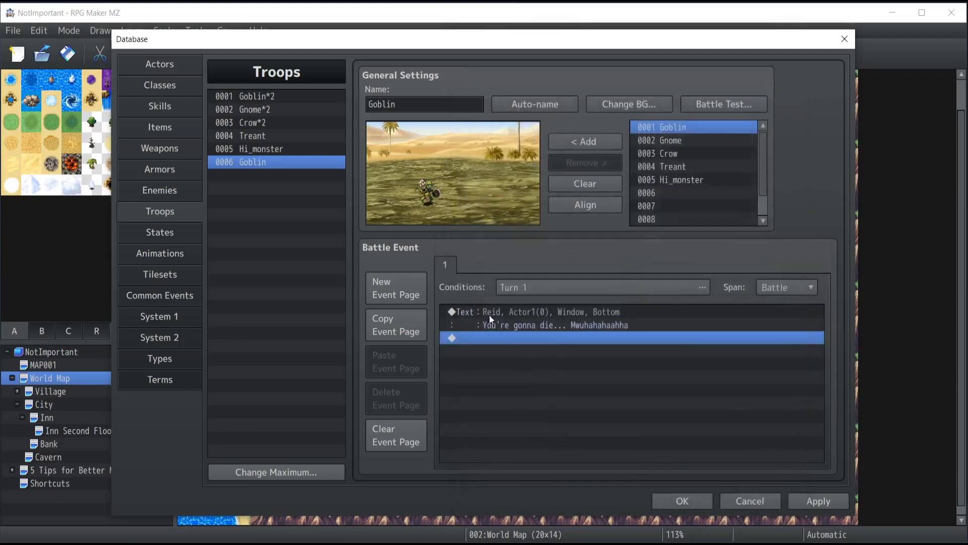
{"action": "left_click", "coordinate": [528, 319]}
Apply the troop changes, battle-test it to see Reid's turn-1 line, then close the test window.
{"action": "left_click", "coordinate": [821, 501]}
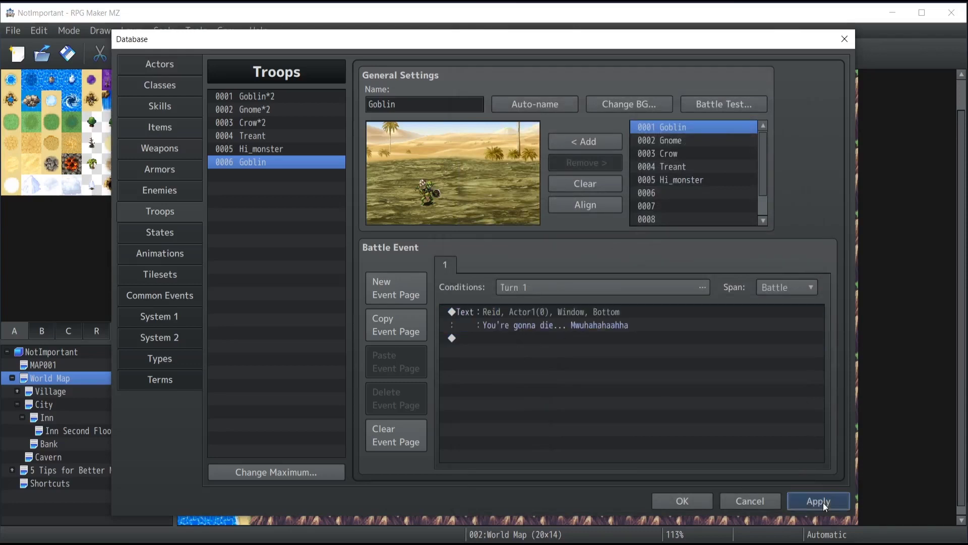
{"action": "left_click", "coordinate": [724, 104]}
{"action": "left_click", "coordinate": [534, 386]}
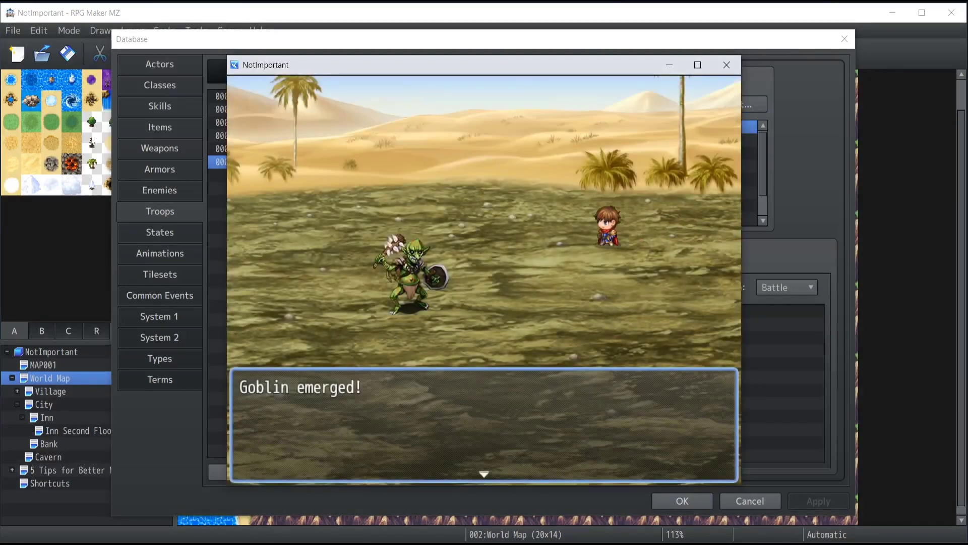
{"action": "key", "text": "Return"}
{"action": "key", "text": "Return"}
{"action": "key", "text": "Return"}
{"action": "key", "text": "Return"}
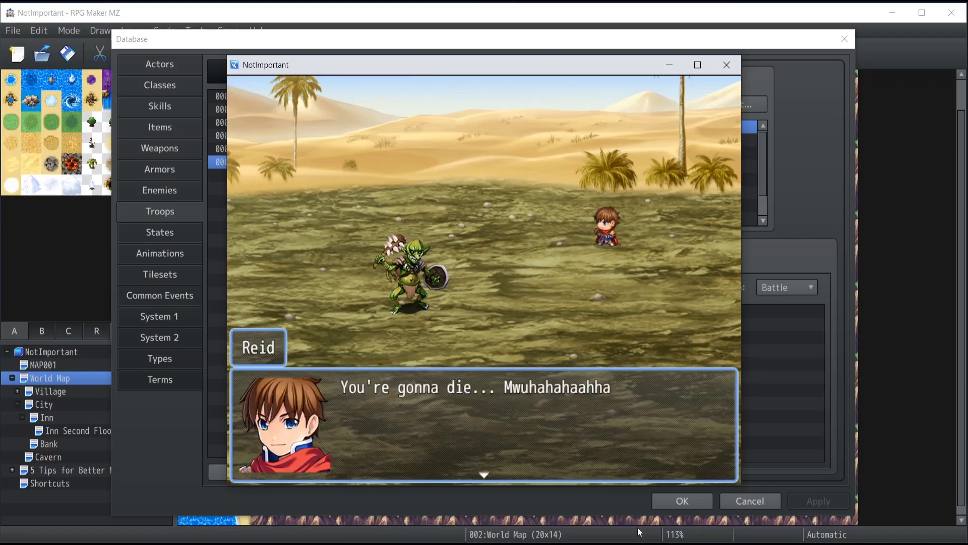
{"action": "left_click", "coordinate": [600, 426]}
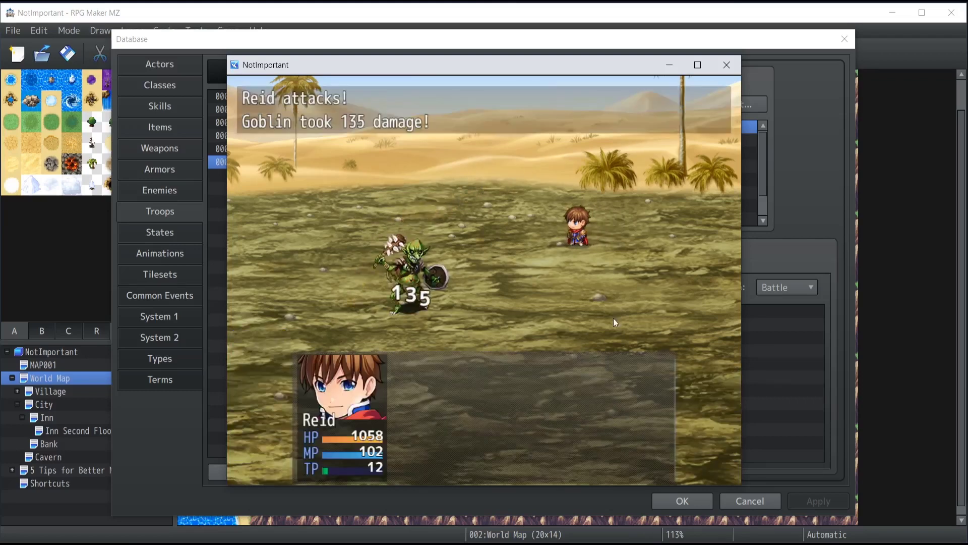
{"action": "left_click", "coordinate": [726, 65]}
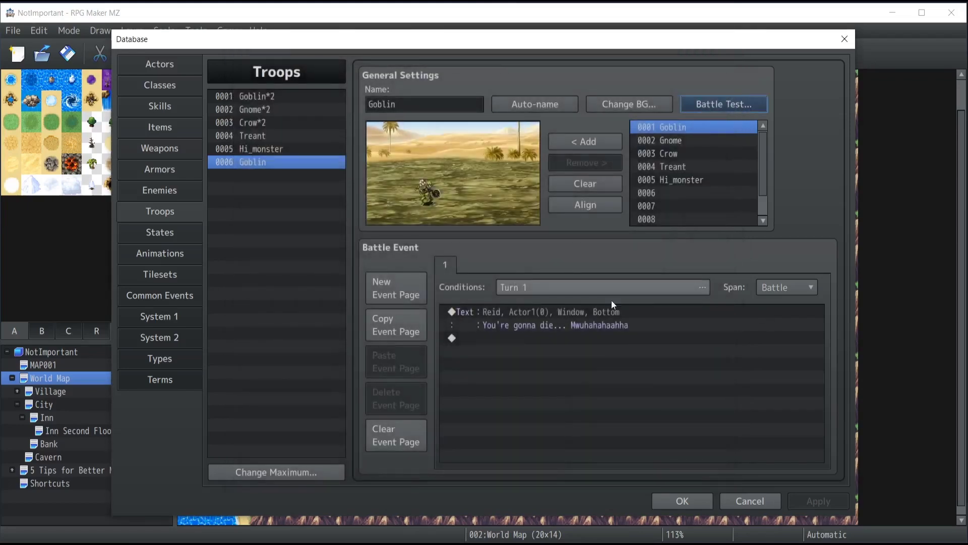
{"action": "left_click", "coordinate": [498, 312]}
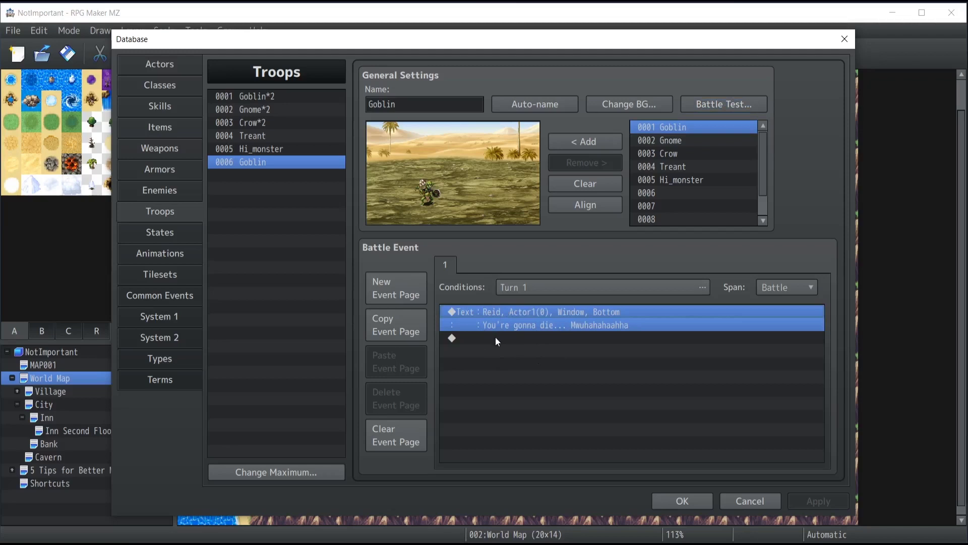
{"action": "left_click", "coordinate": [495, 337]}
{"action": "left_click", "coordinate": [579, 323]}
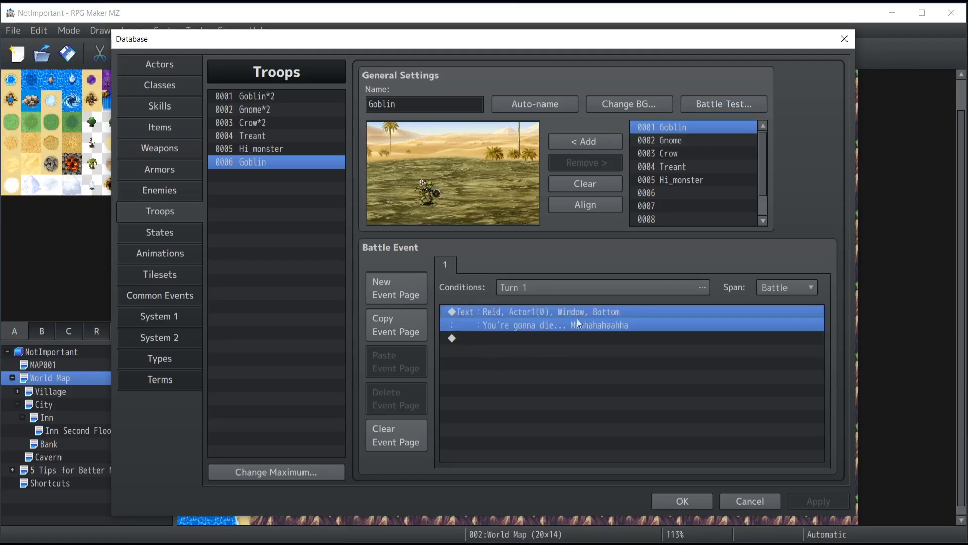